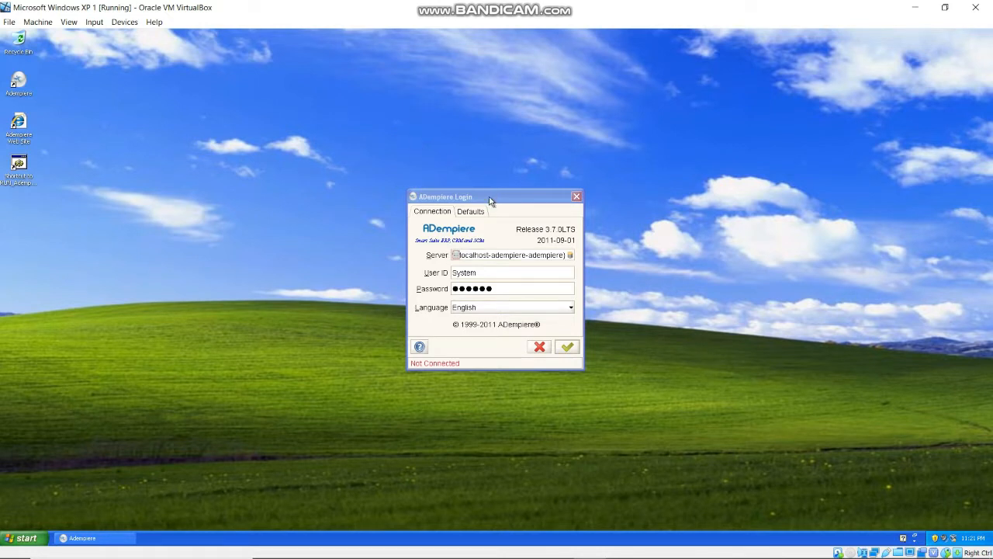
- Log in to ADempiere as the System user with its existing password
{"action": "left_click", "coordinate": [492, 273]}
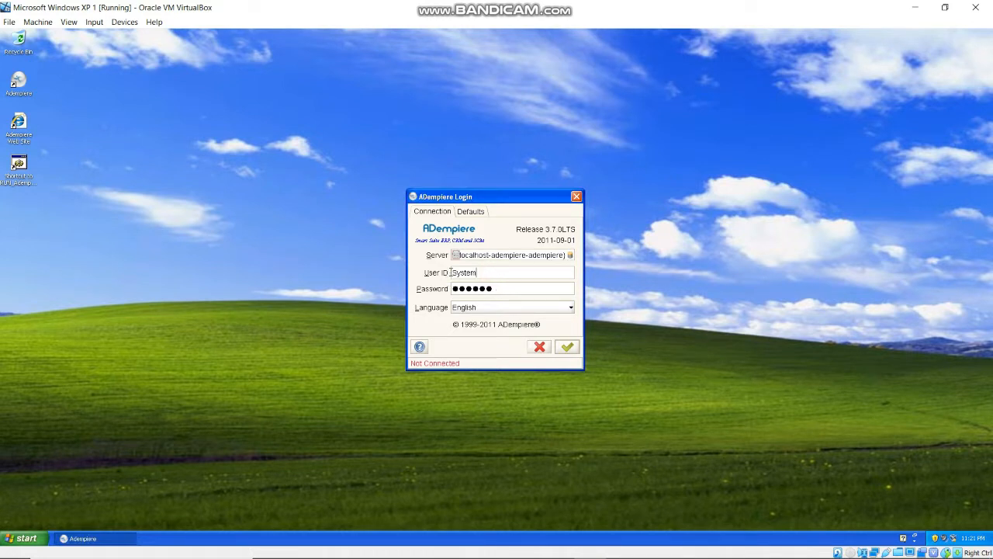
{"action": "left_click", "coordinate": [569, 349]}
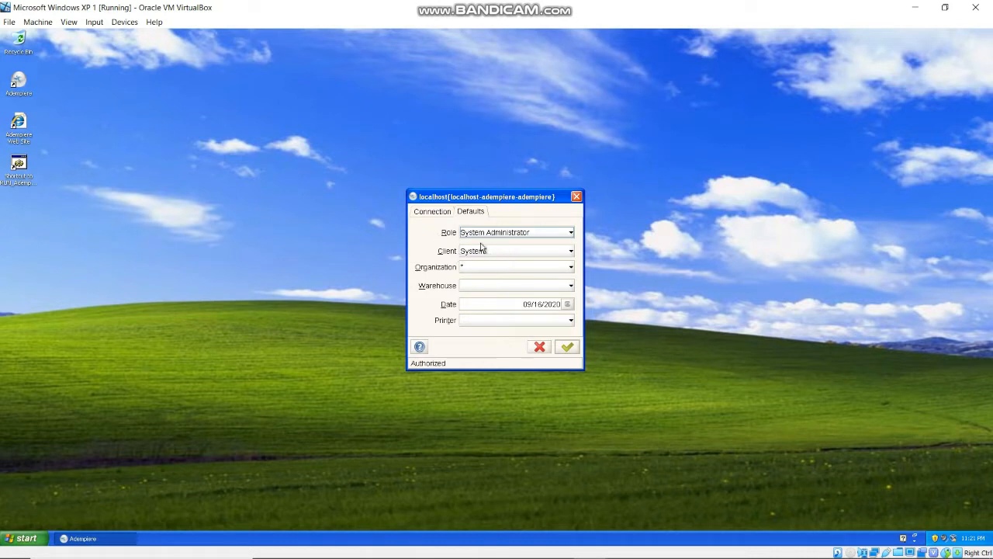
- Enter as System Administrator and open Initial Client Setup Process under System Admin > Client Rules
{"action": "left_click", "coordinate": [568, 347]}
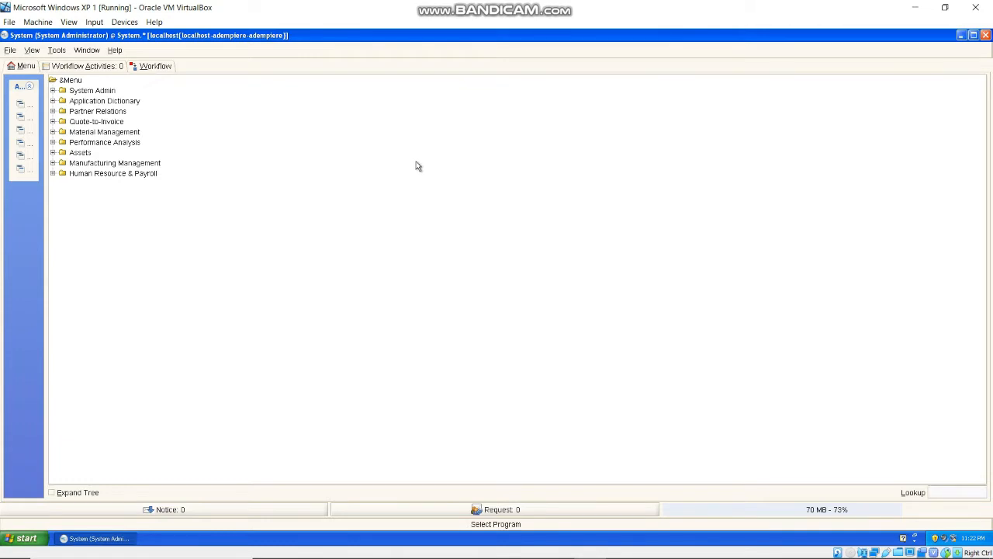
{"action": "left_click", "coordinate": [53, 91]}
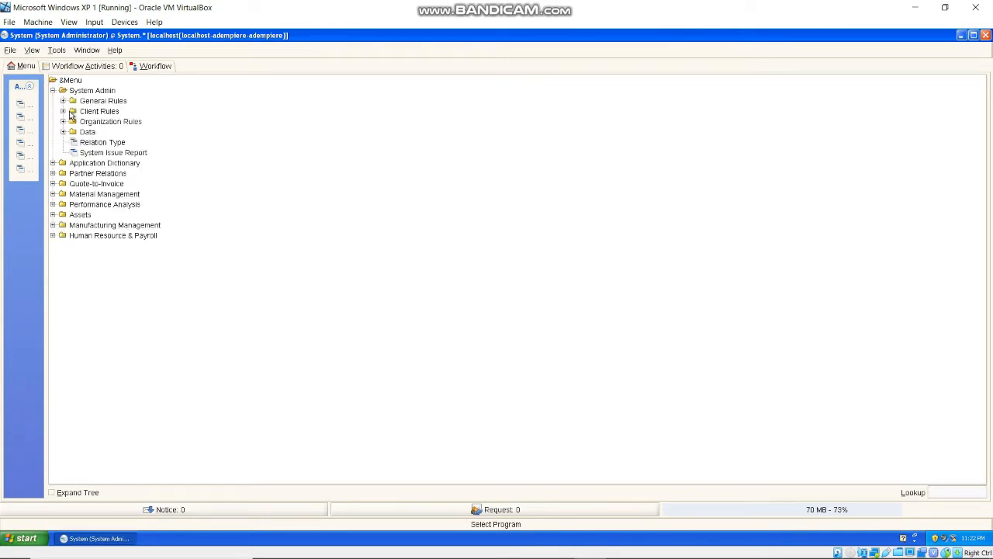
{"action": "left_click", "coordinate": [62, 113]}
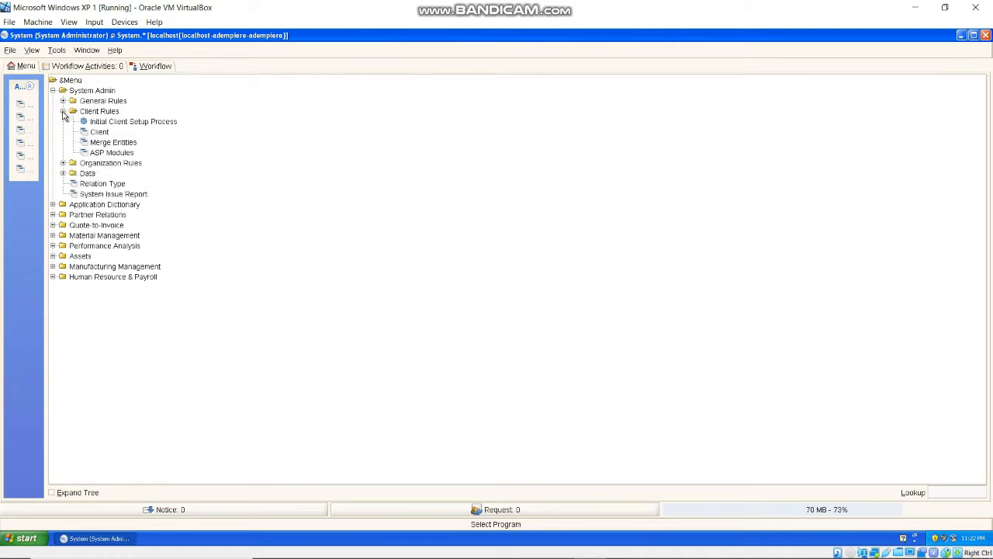
{"action": "left_click", "coordinate": [133, 122]}
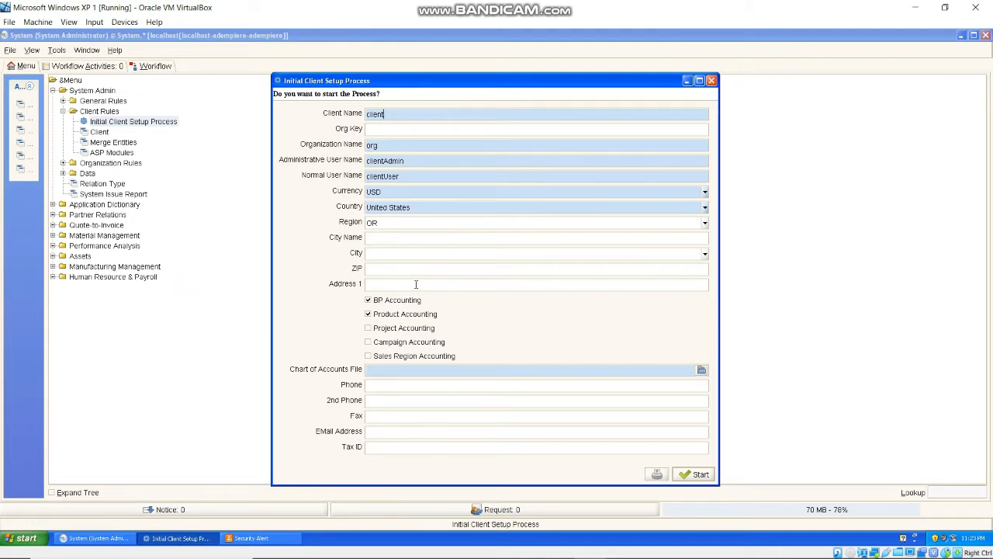
- Name the client Akubisa and organization Kantor Pusat, with users AkubisaADMIN and AkubisaUSER
{"action": "key", "text": "BackSpace"}
{"action": "key", "text": "BackSpace"}
{"action": "key", "text": "BackSpace"}
{"action": "key", "text": "BackSpace"}
{"action": "key", "text": "BackSpace"}
{"action": "key", "text": "BackSpace"}
{"action": "type", "text": "Akubisa"}
{"action": "left_click", "coordinate": [395, 147]}
{"action": "type", "text": "Kantor Pusat"}
{"action": "left_click", "coordinate": [427, 163]}
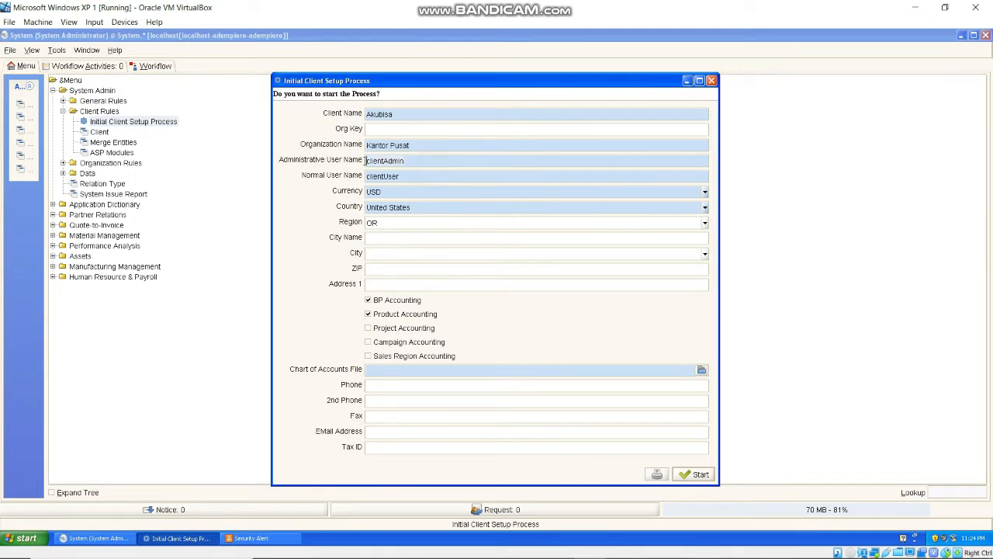
{"action": "key", "text": "ctrl+a"}
{"action": "type", "text": "AkubisaADMIN"}
{"action": "left_click", "coordinate": [411, 176]}
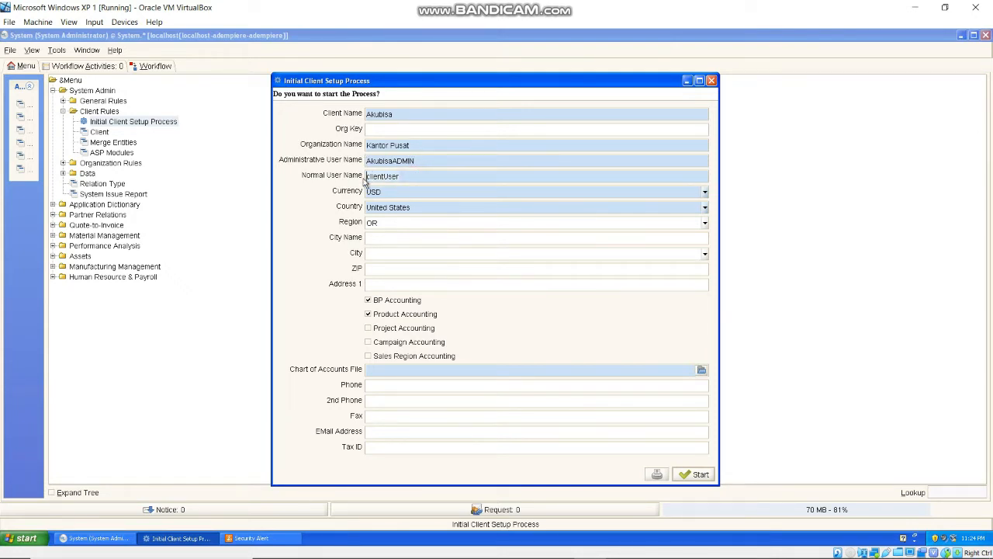
{"action": "key", "text": "ctrl+a"}
{"action": "type", "text": "AkubisaUSER"}
- Set the currency to IDR and the country to Indonesia
{"action": "left_click", "coordinate": [706, 194]}
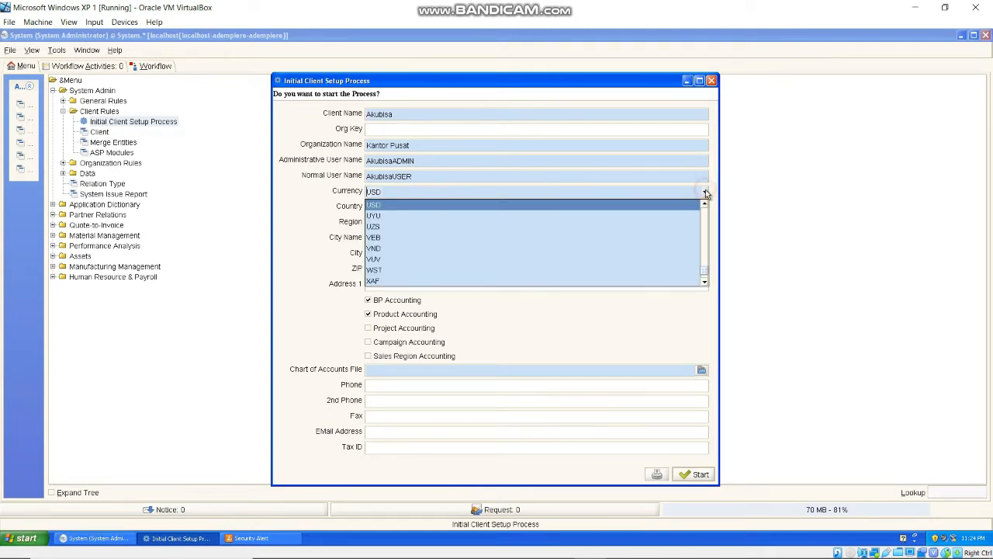
{"action": "key", "text": "i"}
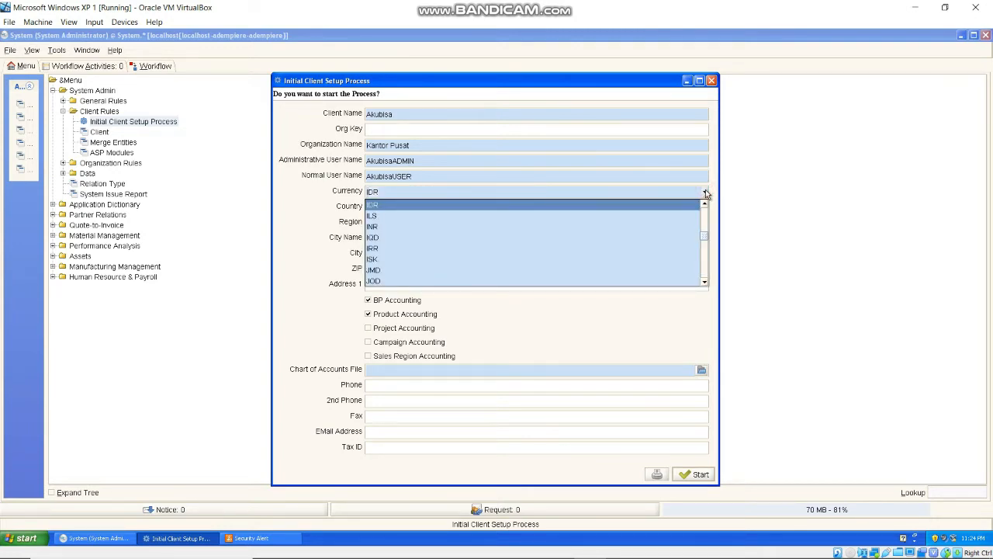
{"action": "left_click", "coordinate": [666, 204]}
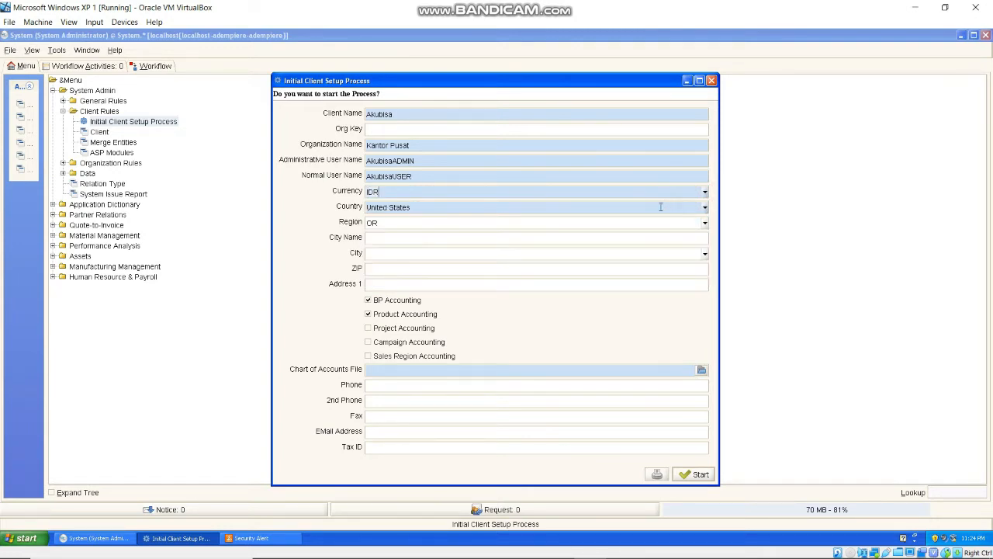
{"action": "left_click", "coordinate": [705, 208]}
{"action": "key", "text": "i"}
{"action": "key", "text": "i"}
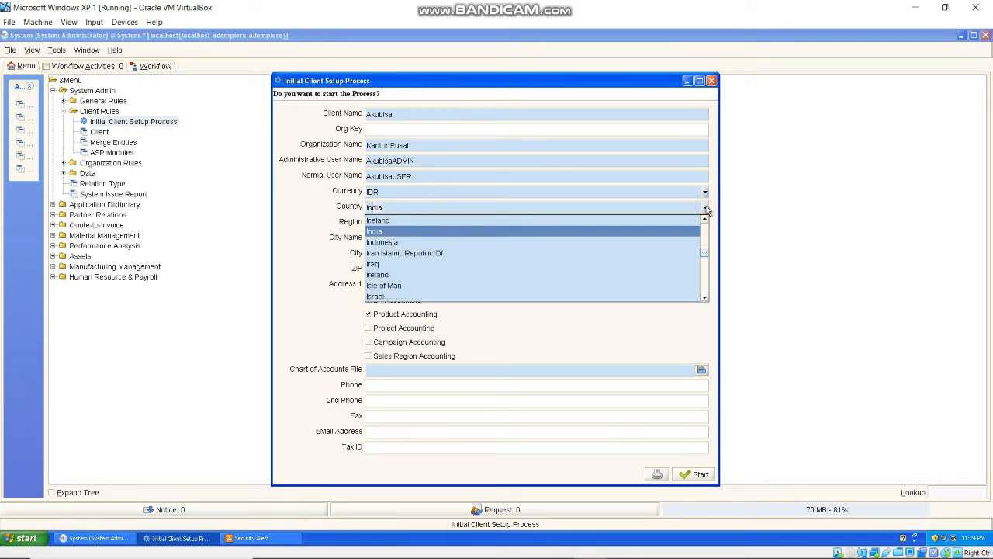
{"action": "left_click", "coordinate": [584, 242]}
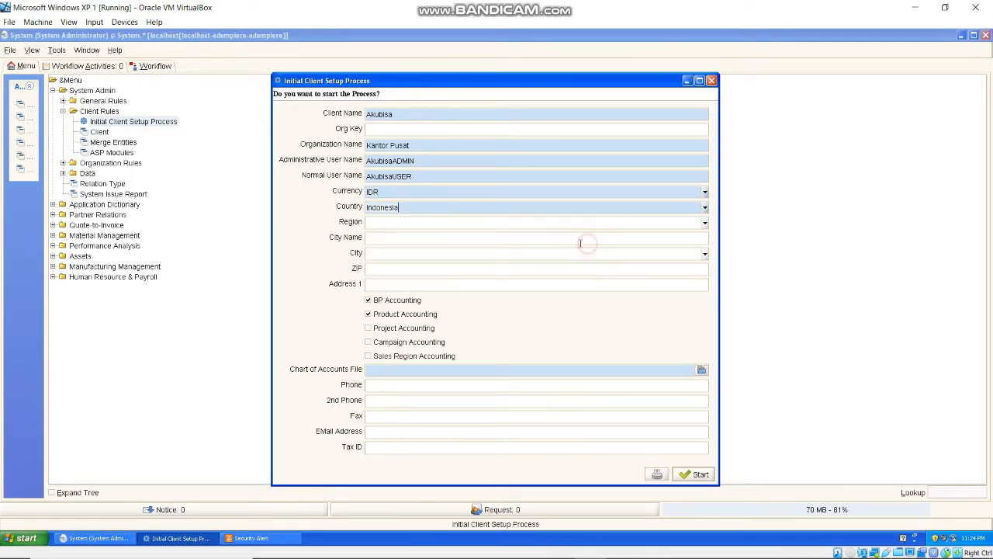
{"action": "left_click", "coordinate": [387, 238]}
{"action": "type", "text": "Salatiga"}
{"action": "key", "text": "Tab"}
{"action": "left_click", "coordinate": [412, 286]}
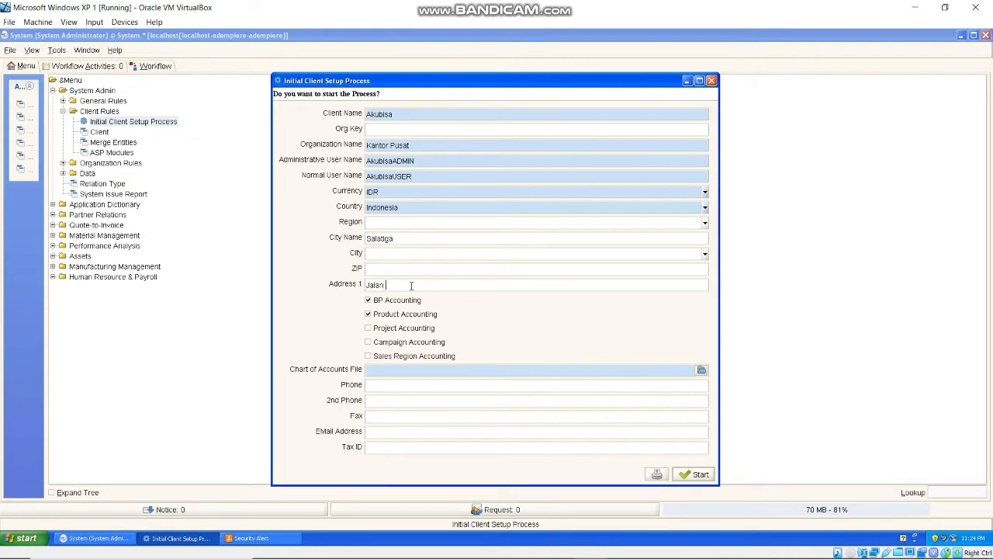
{"action": "left_click", "coordinate": [369, 328]}
{"action": "left_click", "coordinate": [369, 342]}
{"action": "left_click", "coordinate": [369, 356]}
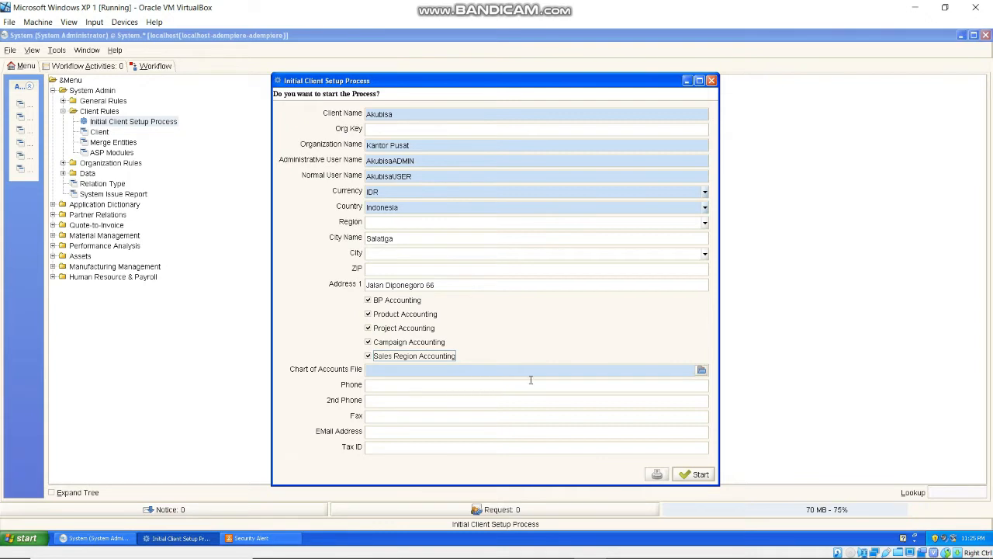
- Choose E:\AccountingID.csv as the Chart of Accounts File
{"action": "left_click", "coordinate": [706, 375]}
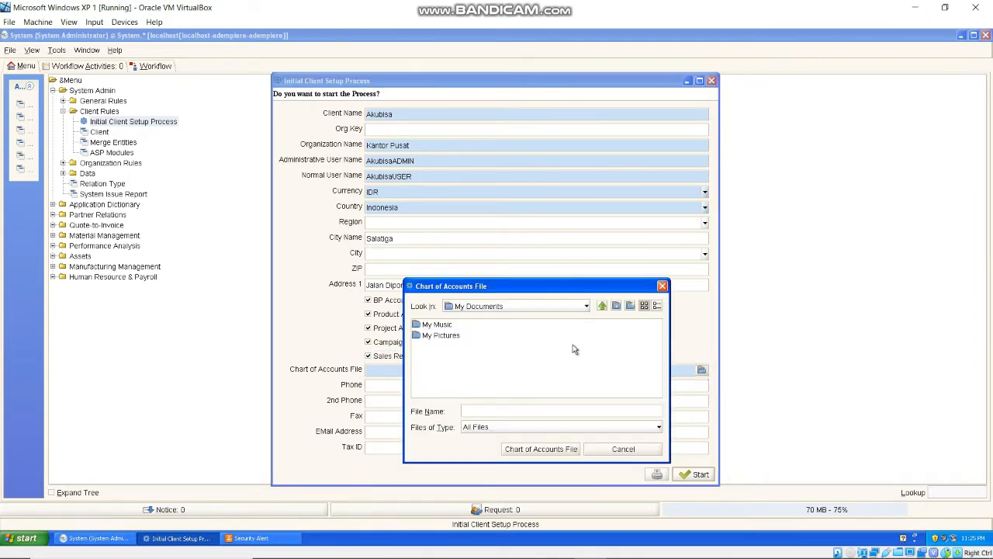
{"action": "left_click", "coordinate": [504, 309]}
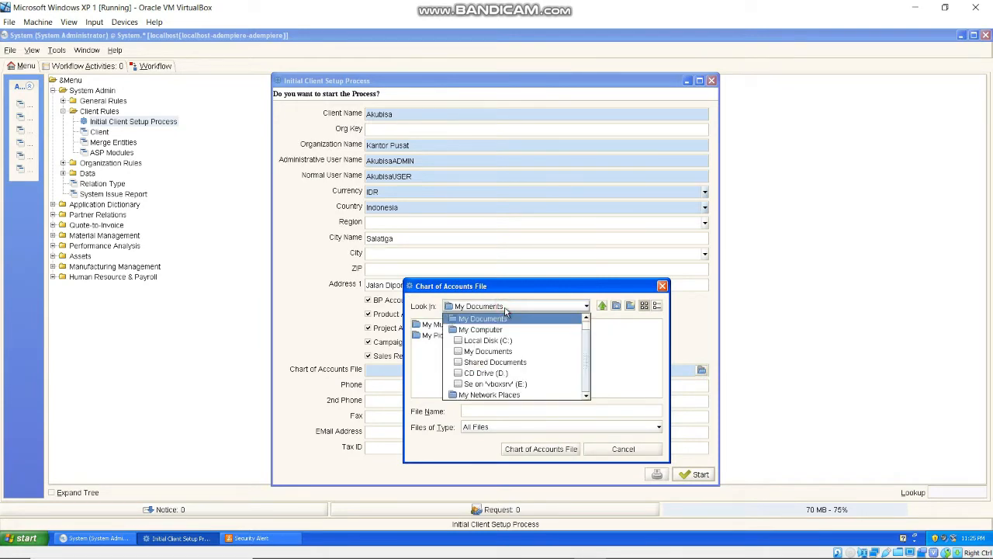
{"action": "left_click", "coordinate": [502, 384]}
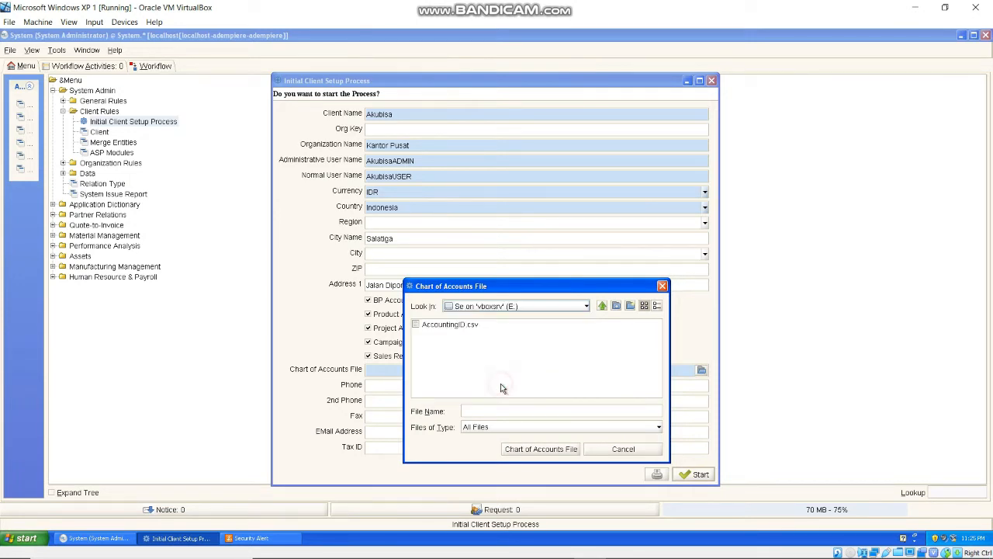
{"action": "left_click", "coordinate": [450, 325]}
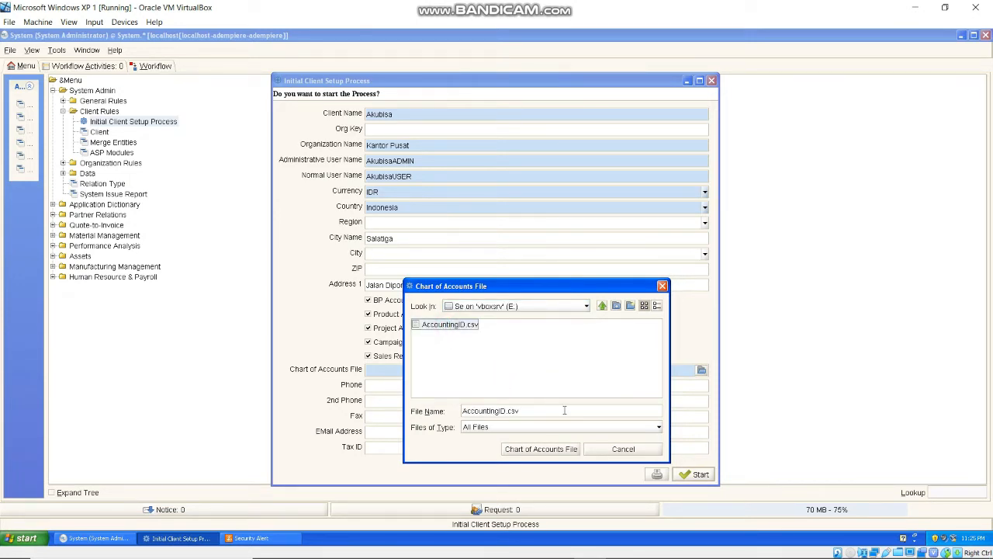
{"action": "left_click", "coordinate": [540, 450]}
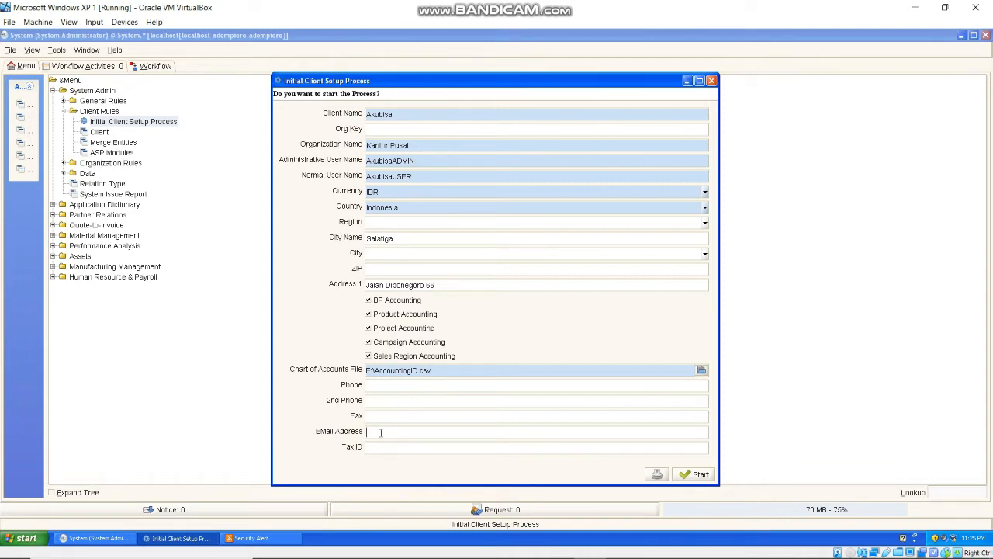
- Enter the contact e-mail, run the client setup for Akubisa, and close the results
{"action": "left_click", "coordinate": [695, 475]}
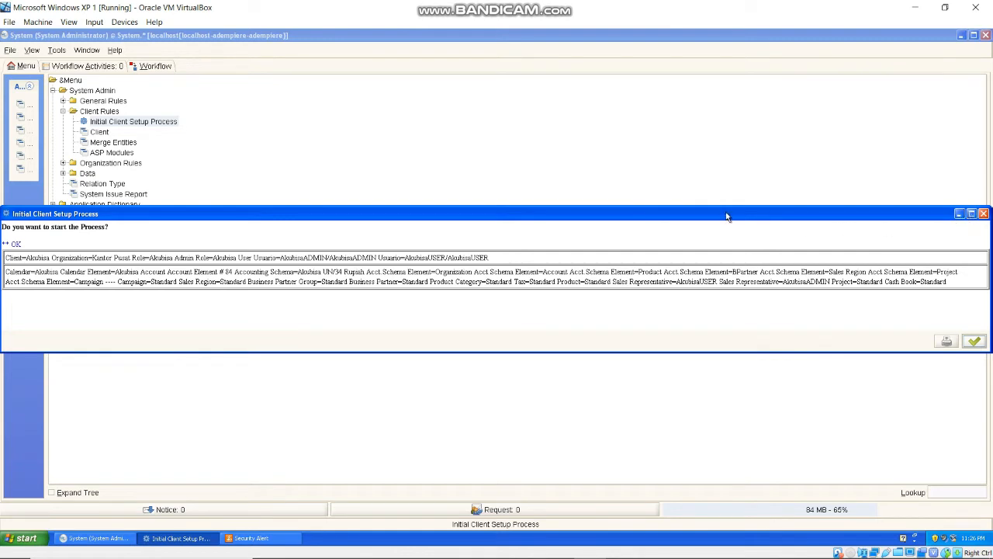
{"action": "left_click", "coordinate": [975, 342]}
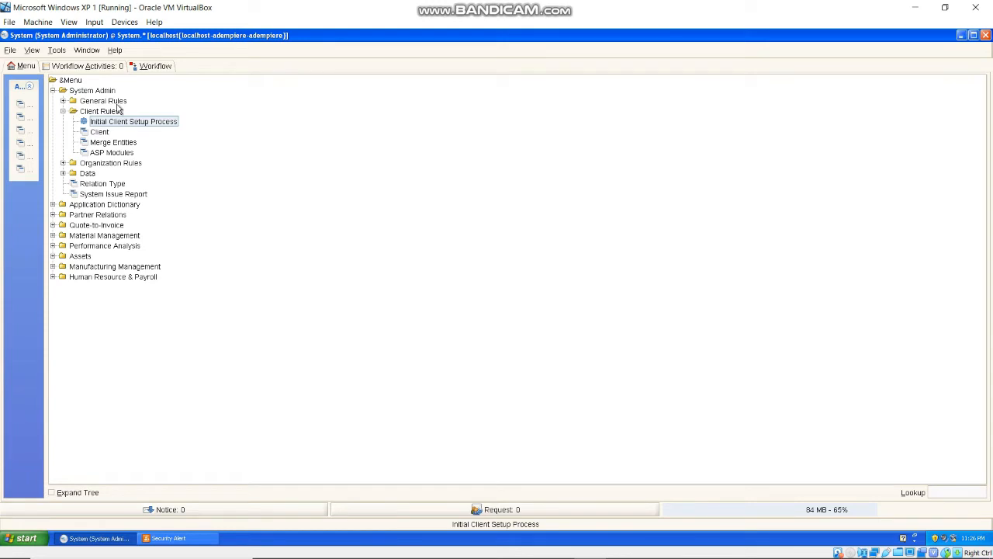
- Log out of the System session and log in as the new Akubisa admin user
{"action": "left_click", "coordinate": [12, 52]}
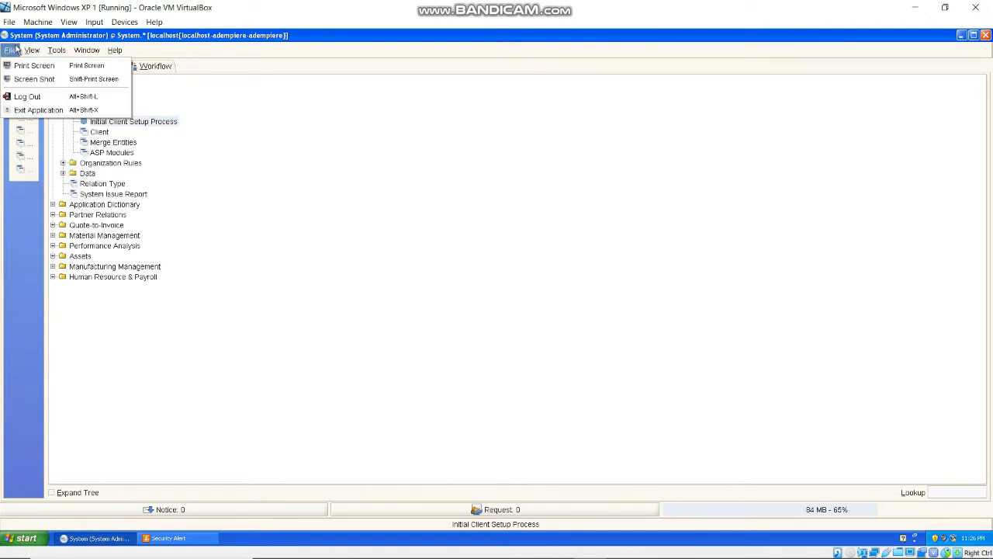
{"action": "left_click", "coordinate": [23, 97]}
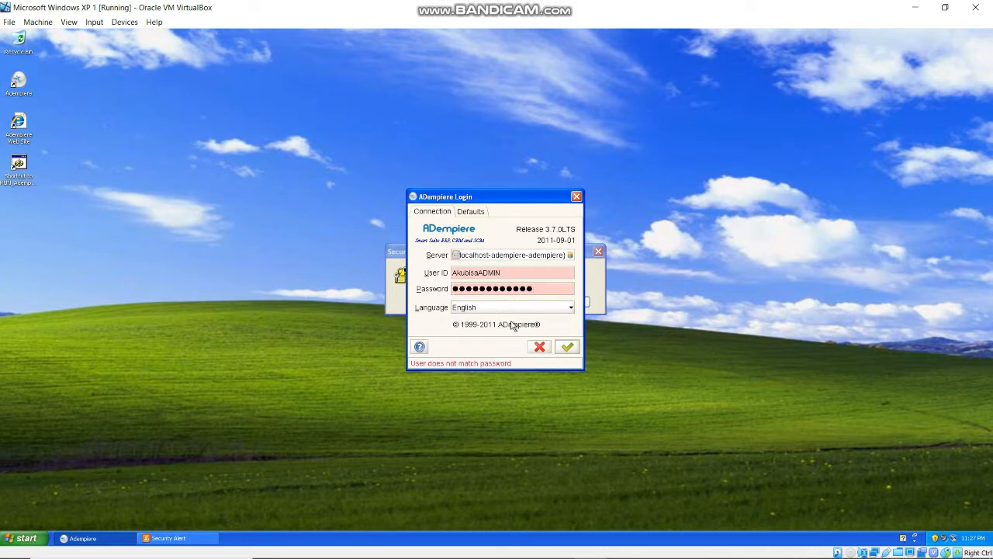
{"action": "left_click_drag", "start_coordinate": [505, 273], "coordinate": [445, 275]}
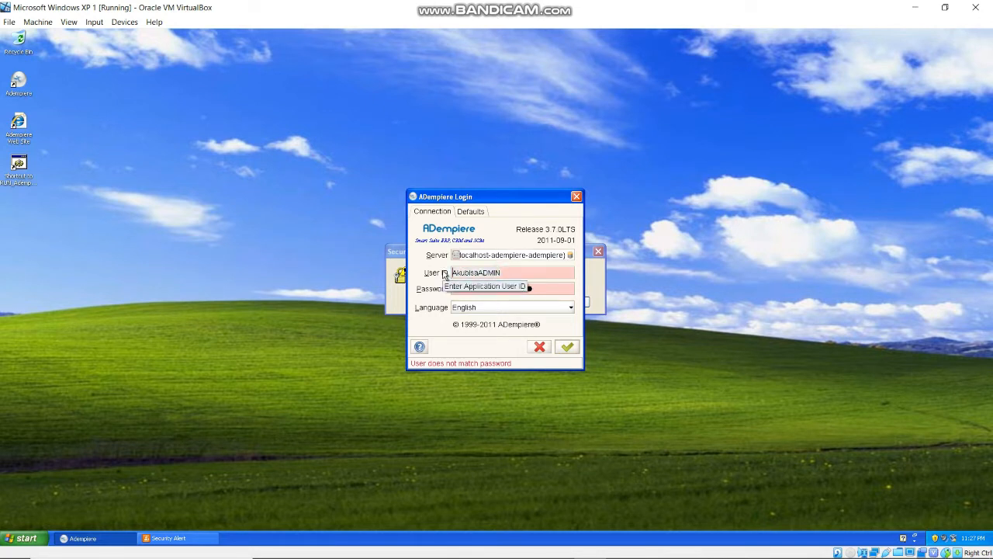
{"action": "left_click", "coordinate": [539, 276]}
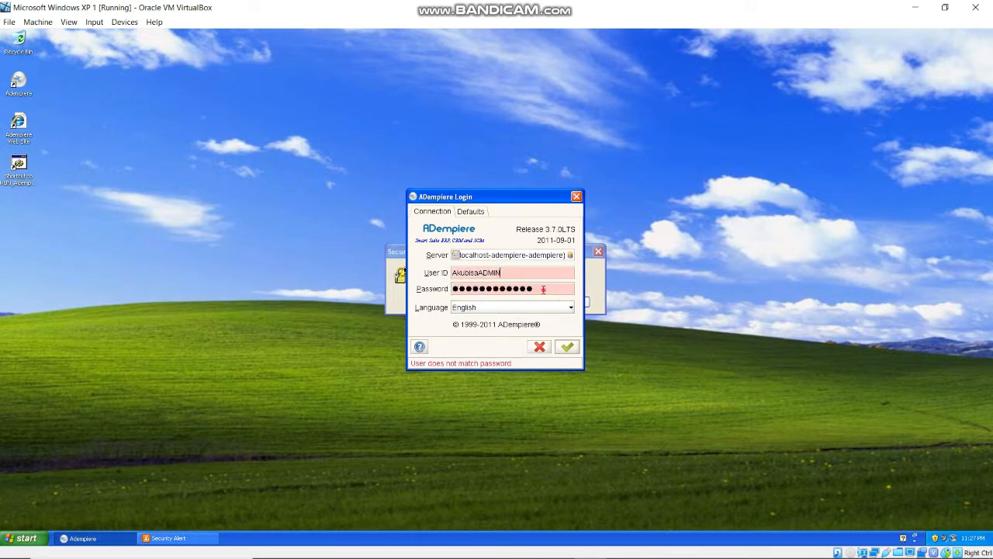
{"action": "left_click_drag", "start_coordinate": [543, 289], "coordinate": [435, 284]}
{"action": "type", "text": "************"}
{"action": "left_click", "coordinate": [568, 347]}
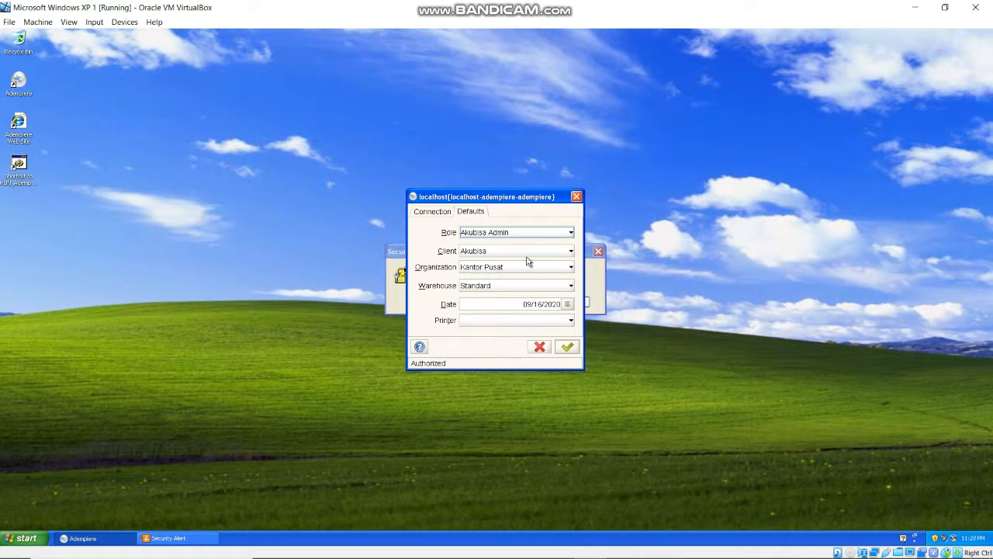
- Enter as Akubisa Admin at Kantor Pusat and expand System Admin > Client Rules
{"action": "left_click", "coordinate": [566, 348]}
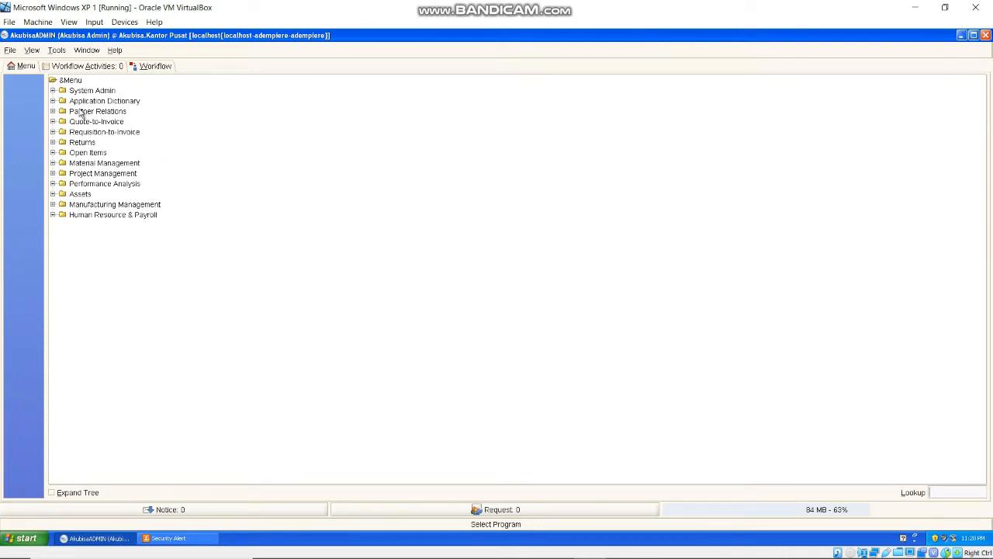
{"action": "left_click", "coordinate": [53, 91]}
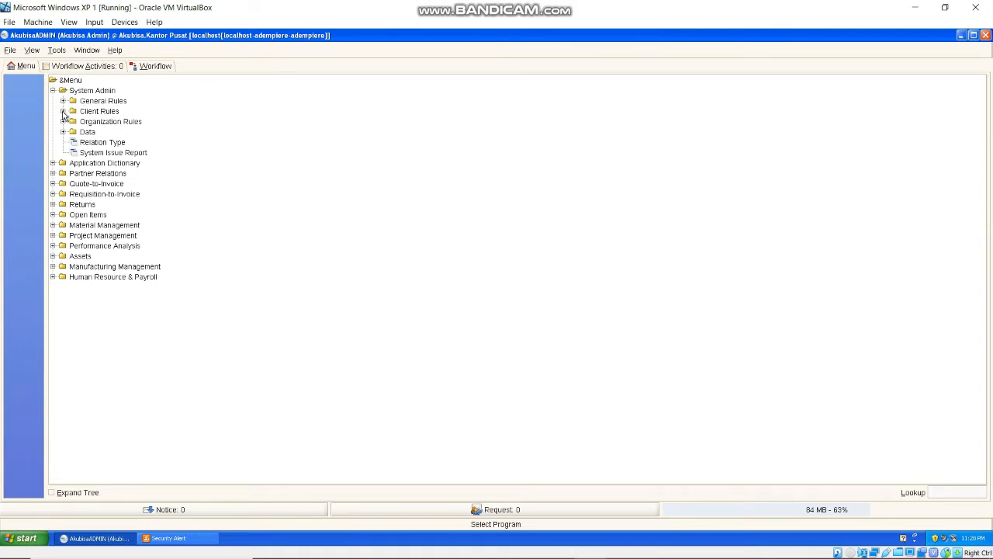
{"action": "left_click", "coordinate": [63, 112]}
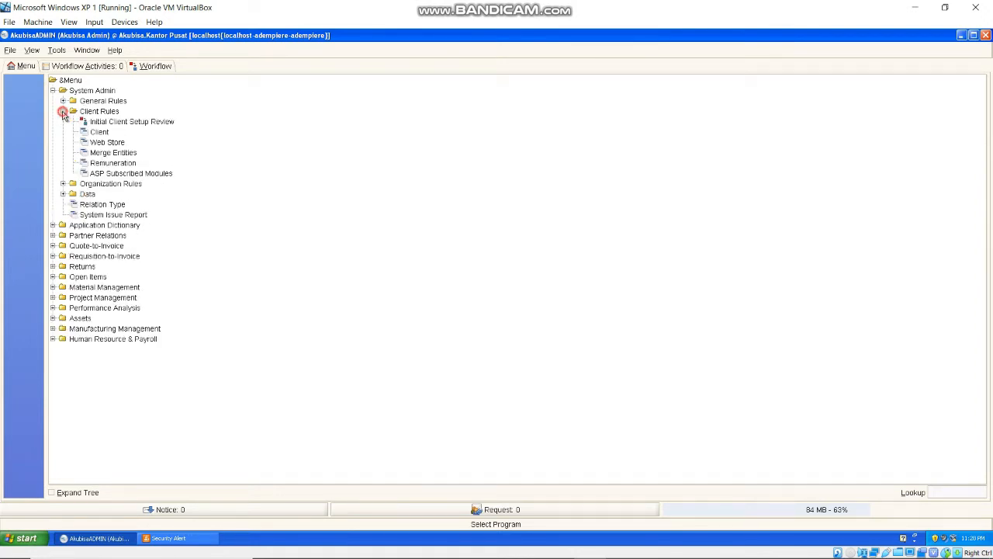
- Rename the client to 'PT. Akubisa', add description 'Perusahaan yang menjual barang fashion' and a mail host, and save
{"action": "left_click", "coordinate": [100, 132]}
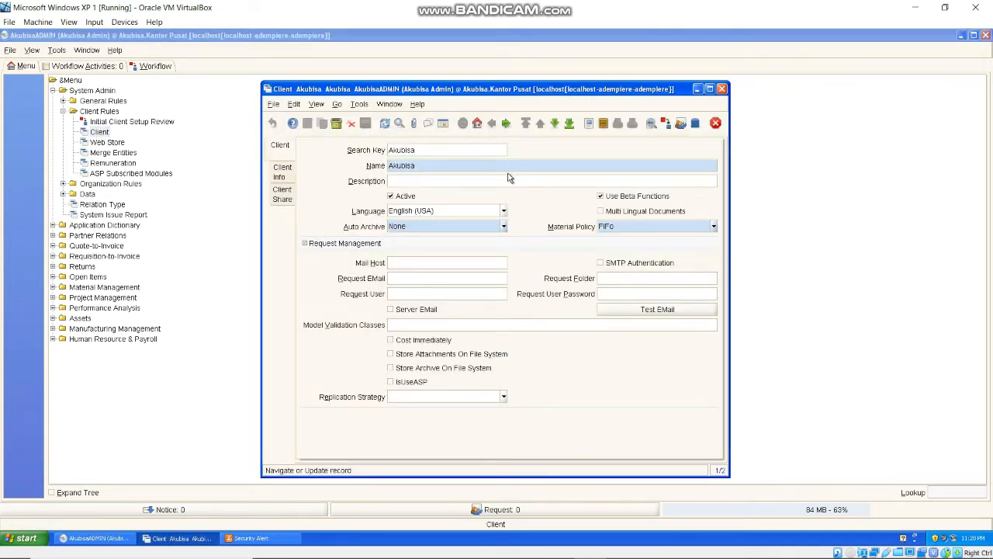
{"action": "type", "text": "PT."}
{"action": "left_click", "coordinate": [461, 182]}
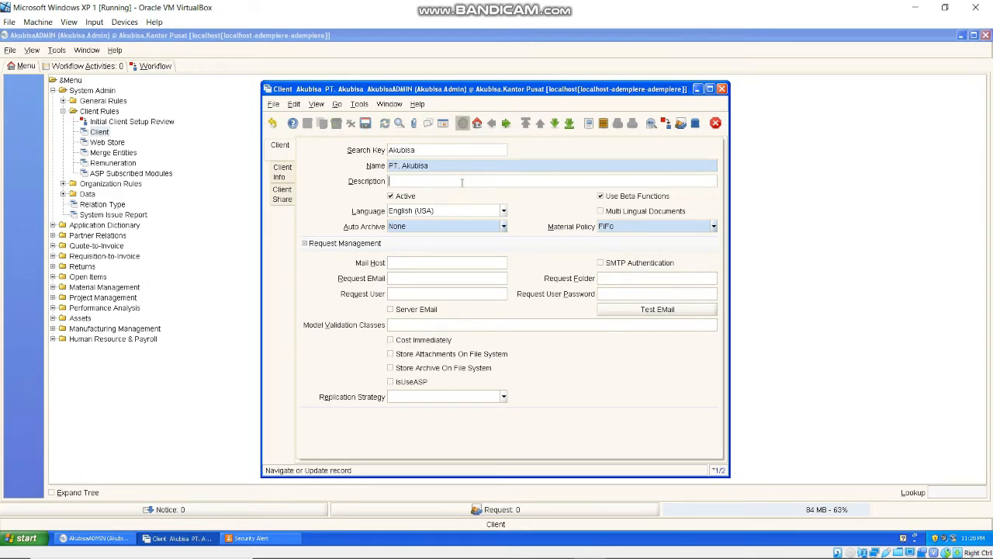
{"action": "type", "text": "Perusahaan yang menjual bar"}
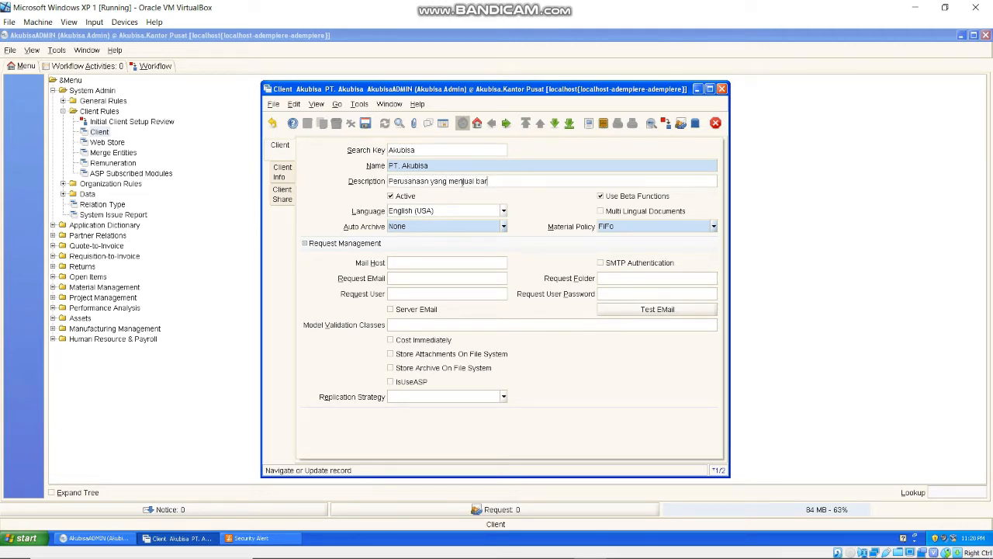
{"action": "type", "text": "ang fashion"}
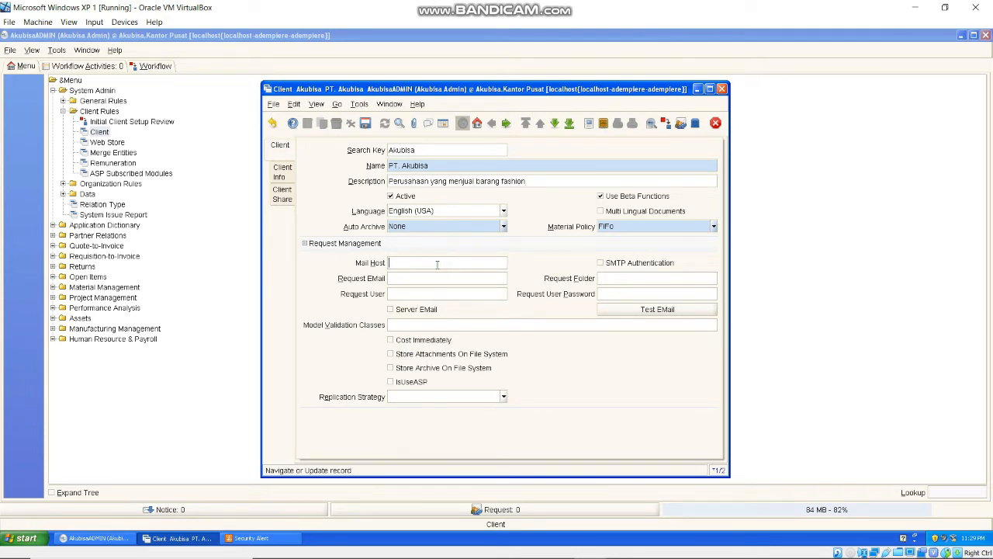
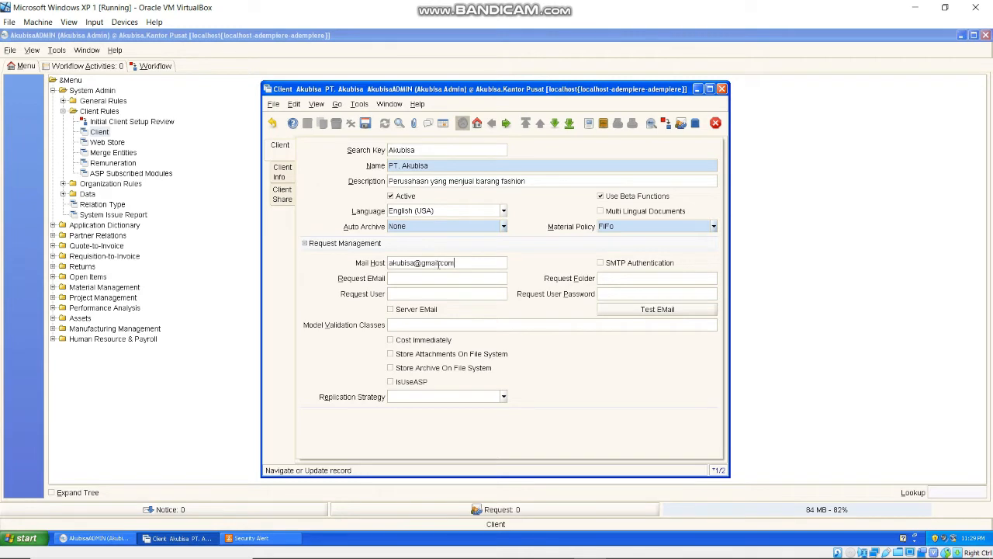
{"action": "left_click", "coordinate": [364, 125]}
{"action": "left_click", "coordinate": [614, 338]}
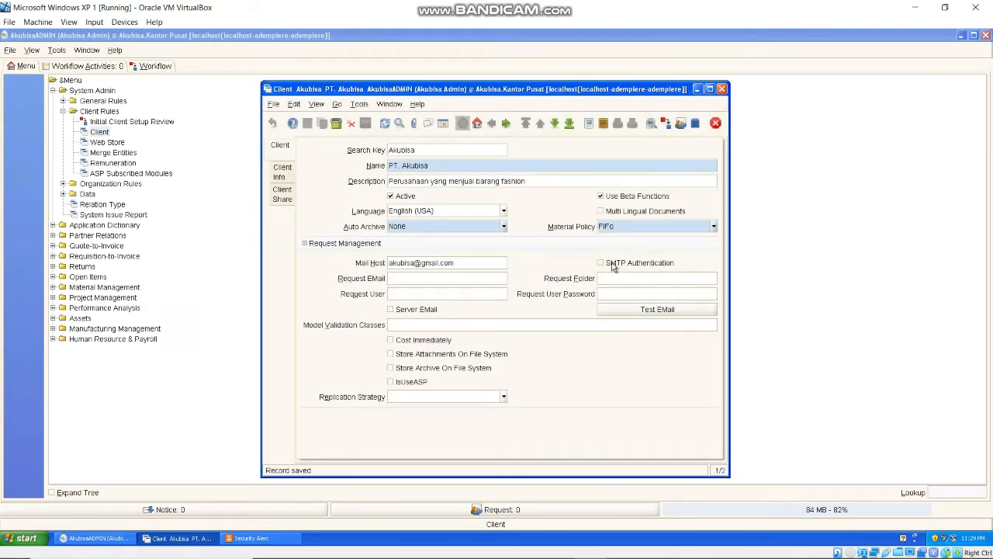
{"action": "left_click", "coordinate": [722, 90]}
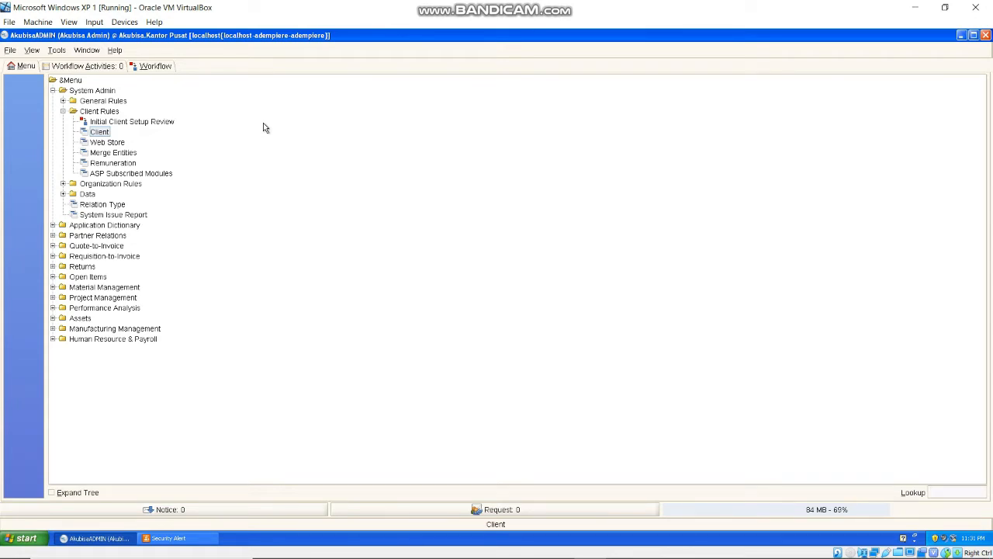
- Open the Organization window from Organization Rules
{"action": "left_click", "coordinate": [64, 184]}
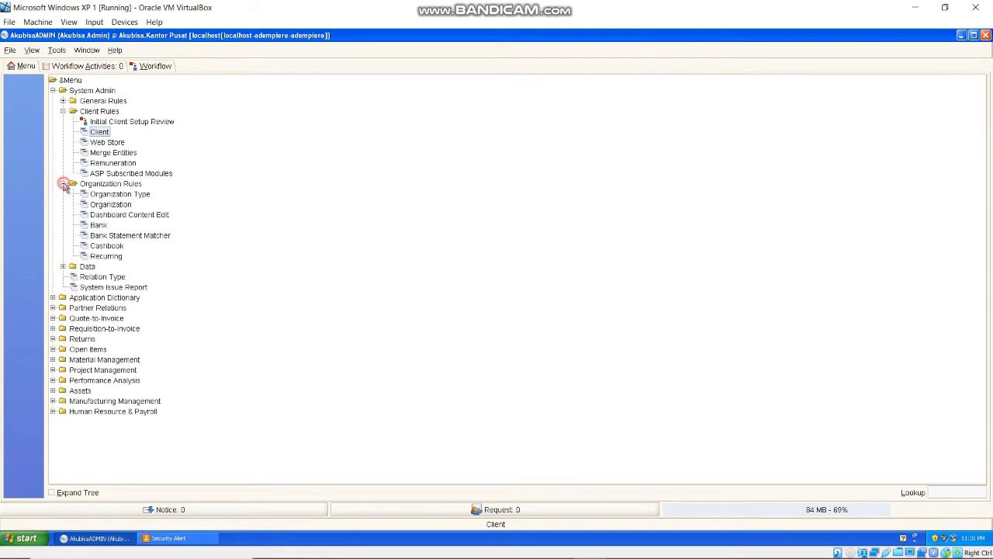
{"action": "left_click", "coordinate": [111, 204]}
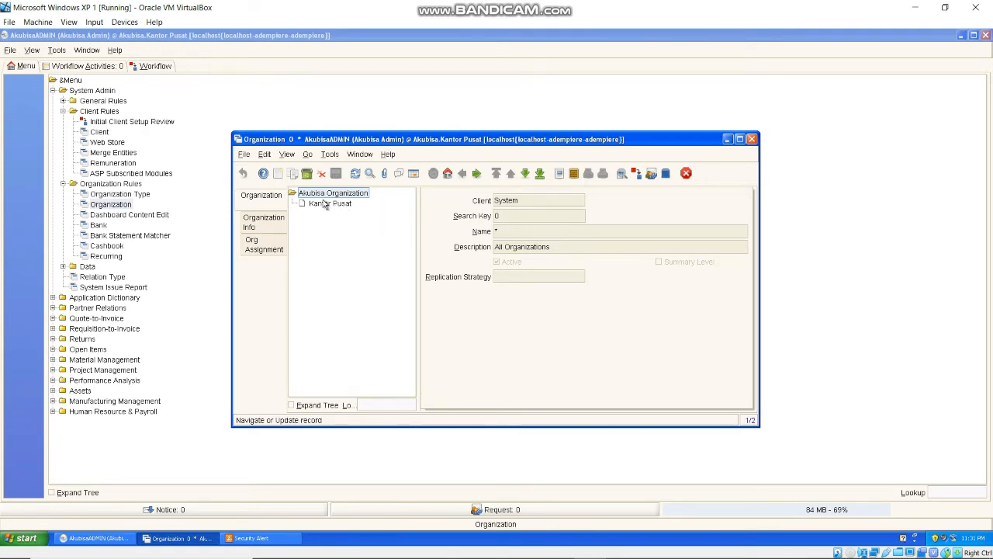
- Create and save organization Kantor Administrasi with search key KA1 and an administration description
{"action": "left_click", "coordinate": [278, 175]}
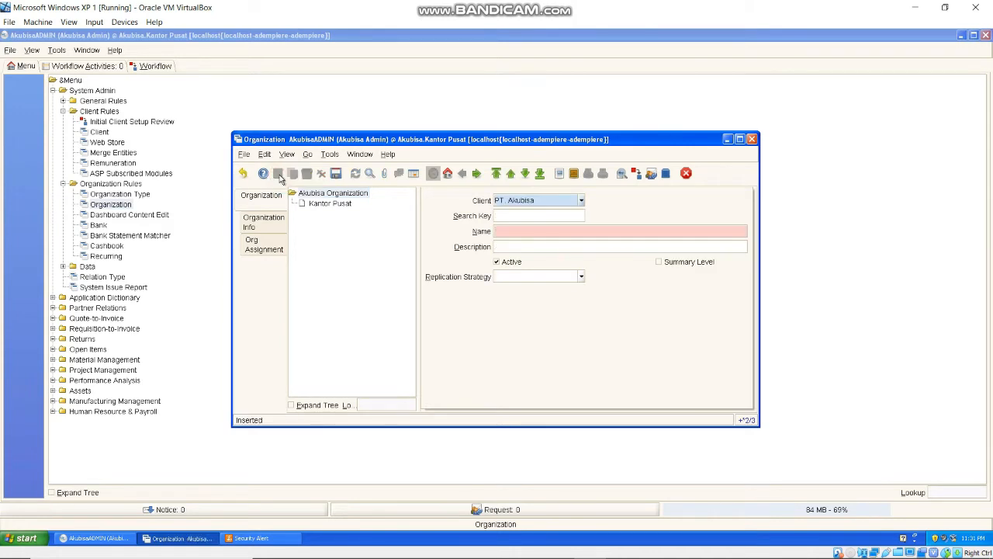
{"action": "left_click", "coordinate": [509, 232]}
{"action": "type", "text": "Kantor Administrasi"}
{"action": "left_click", "coordinate": [519, 218]}
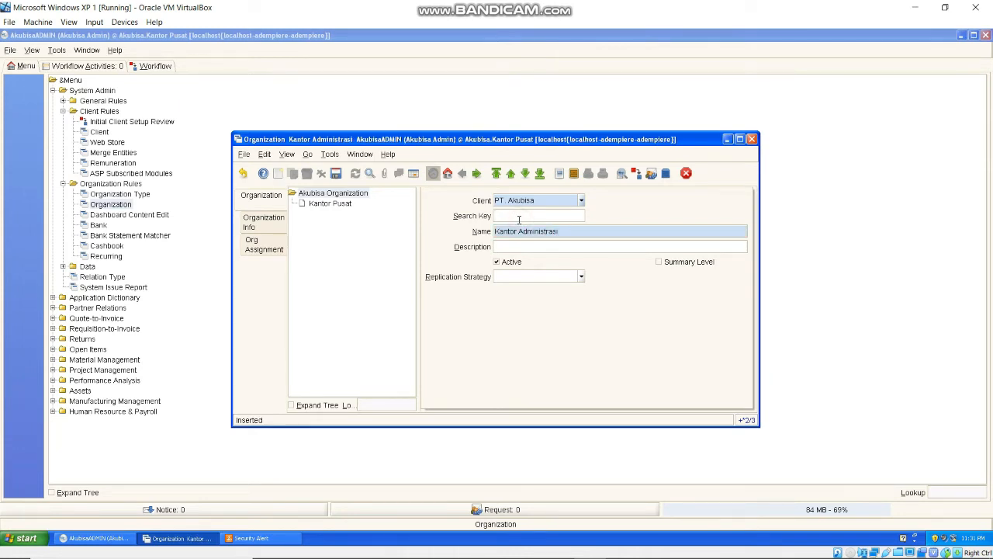
{"action": "type", "text": "KAI"}
{"action": "left_click", "coordinate": [518, 247]}
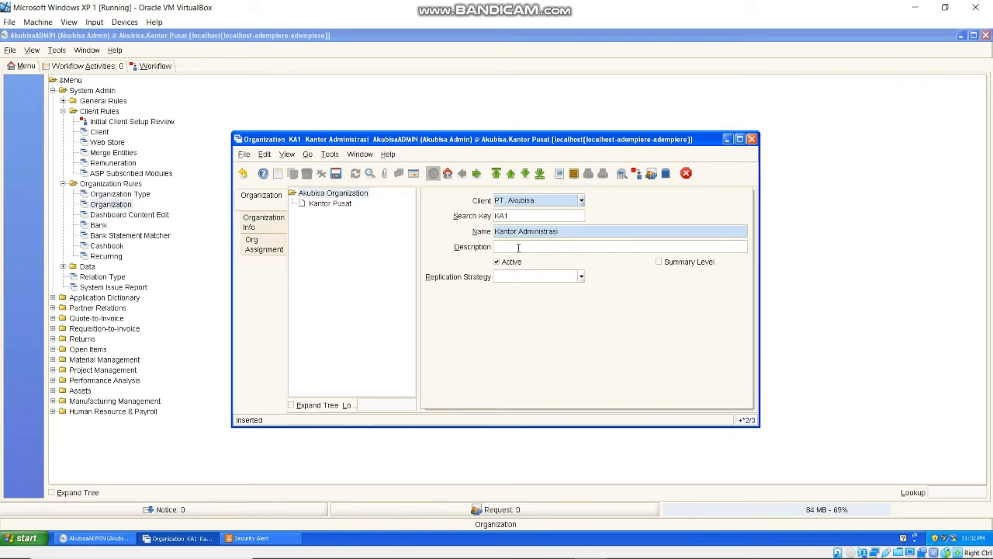
{"action": "type", "text": "Kantor Jang mengurus"}
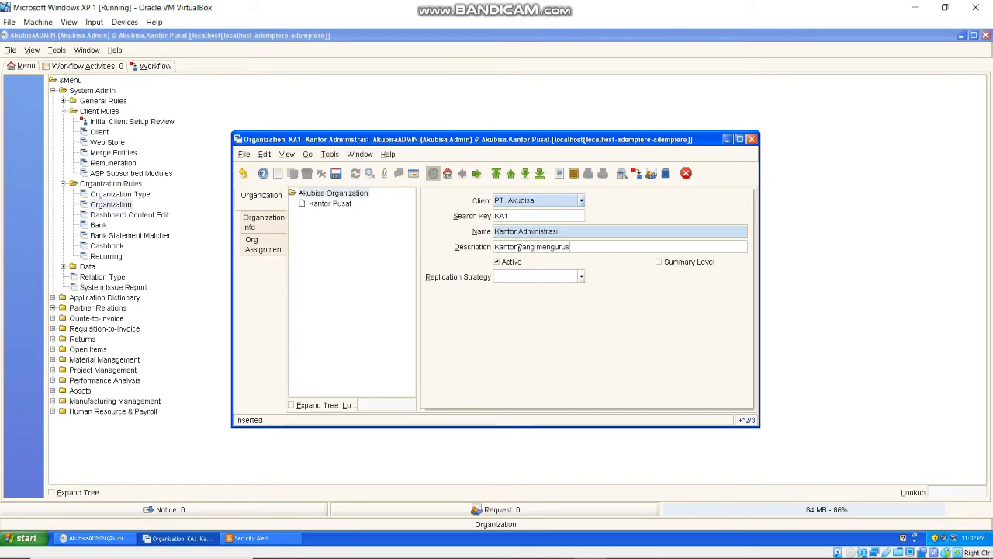
{"action": "type", "text": "i segala macam administratii perusahaan"}
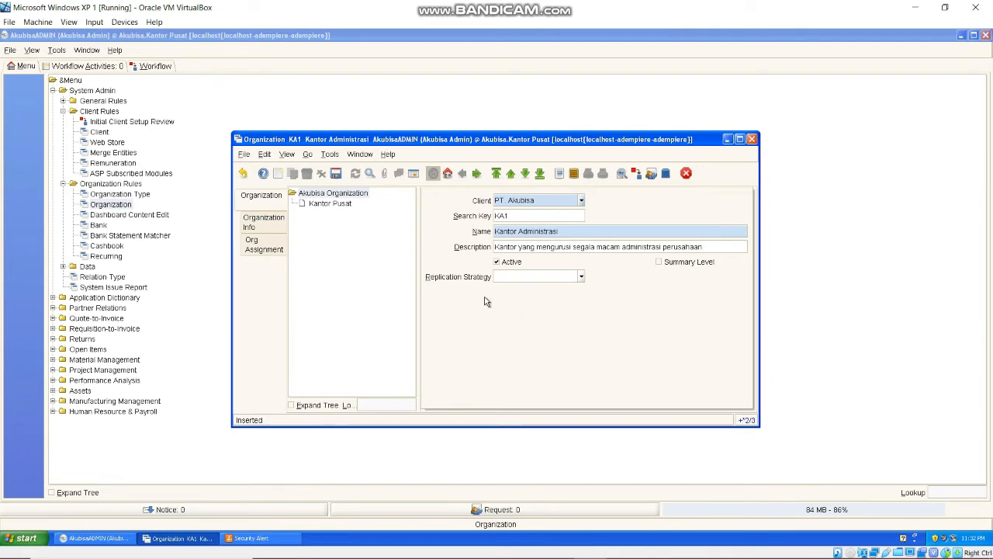
{"action": "left_click", "coordinate": [337, 174]}
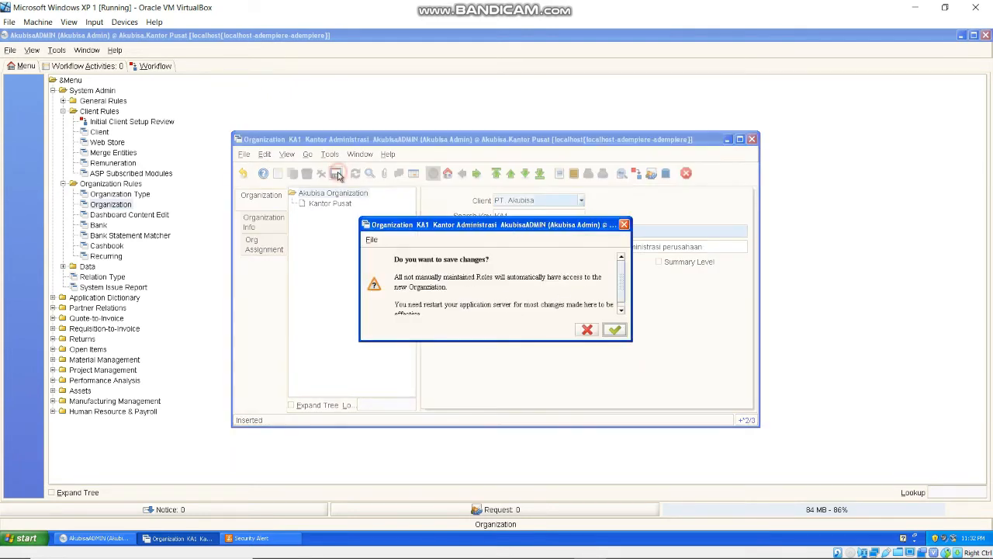
{"action": "left_click", "coordinate": [613, 331]}
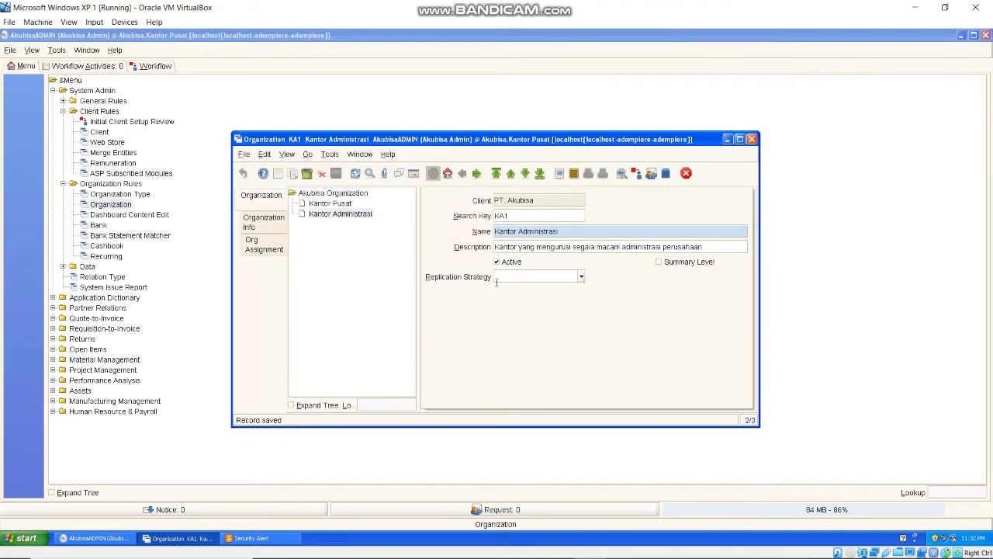
{"action": "left_click", "coordinate": [278, 175]}
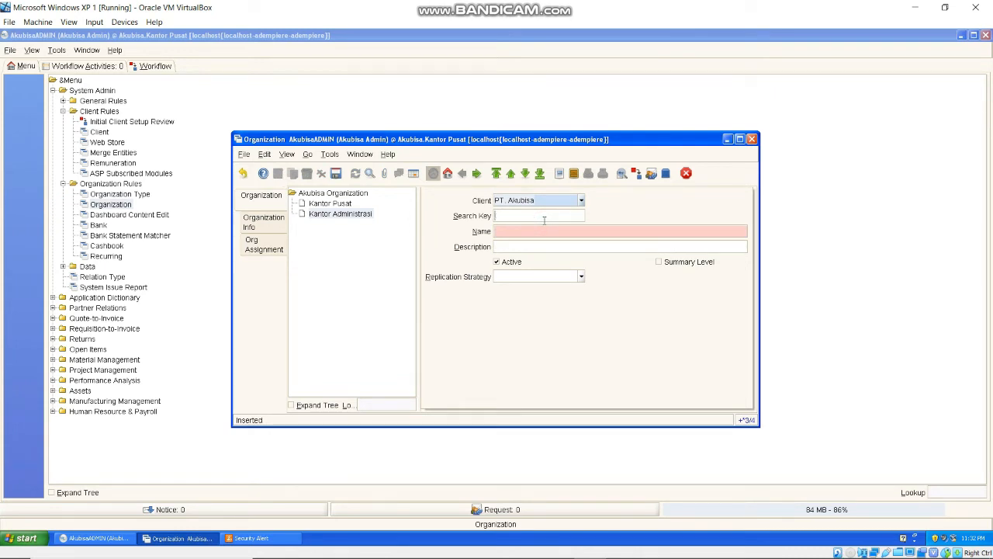
- Save organization Gudang, search key G1, described as storage for goods to be sold
{"action": "left_click", "coordinate": [542, 228]}
{"action": "type", "text": "Gudang"}
{"action": "left_click", "coordinate": [544, 214]}
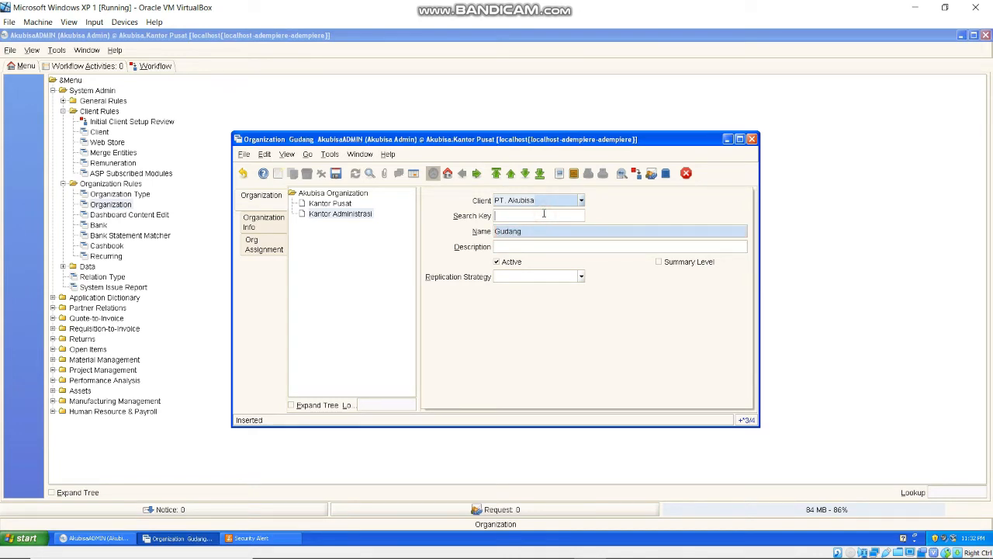
{"action": "type", "text": "G1"}
{"action": "left_click", "coordinate": [556, 250]}
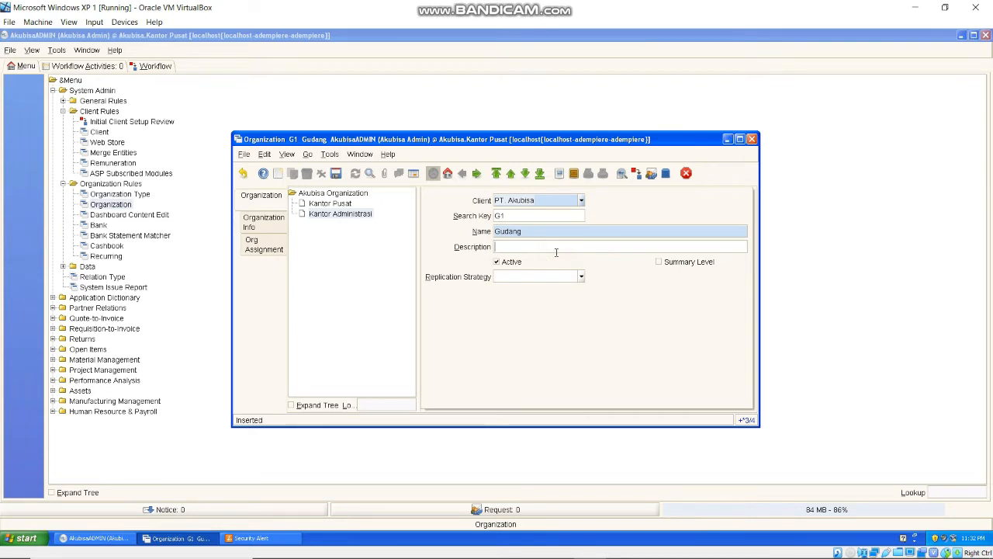
{"action": "type", "text": "Gudang merupakan tempat penyimpanan barang y"}
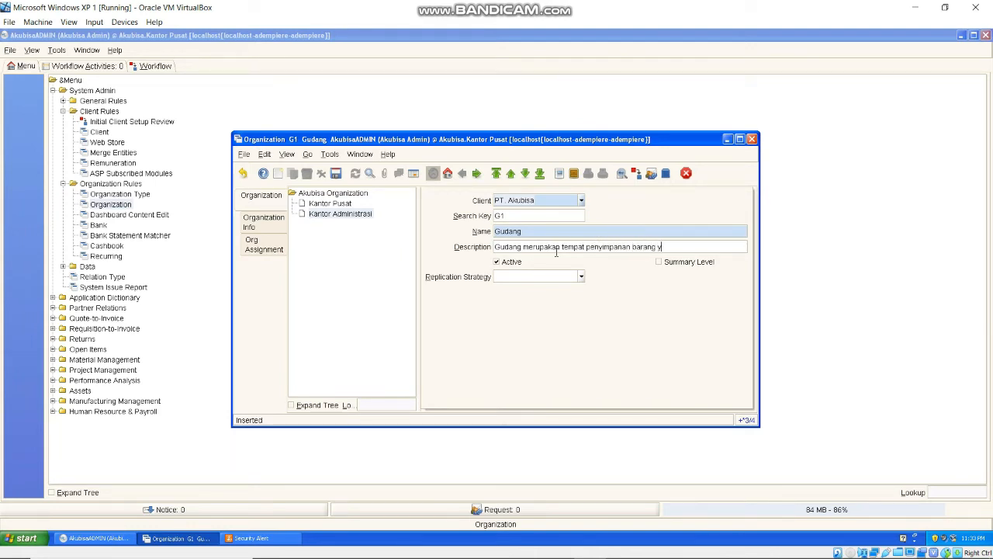
{"action": "type", "text": "ang akan dijual"}
{"action": "left_click", "coordinate": [335, 175]}
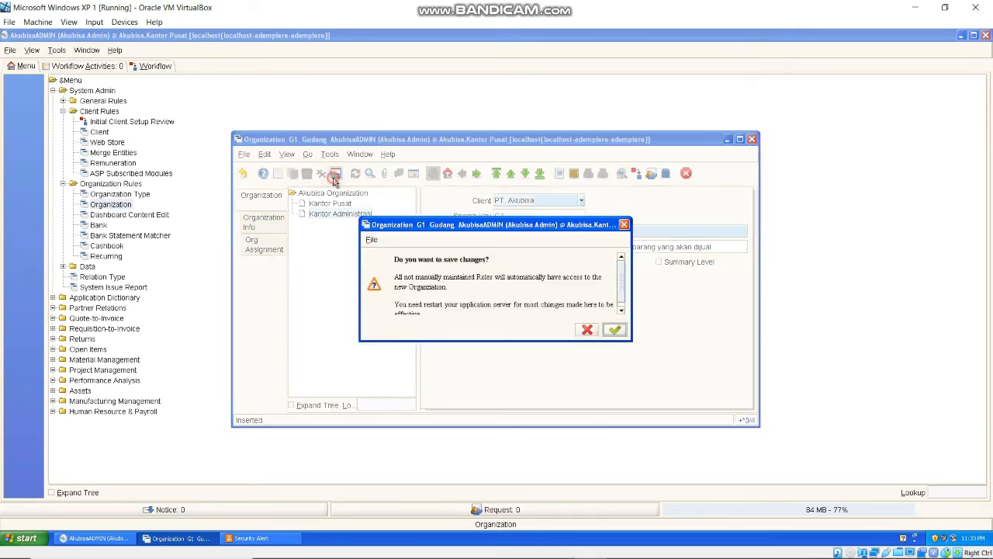
{"action": "left_click", "coordinate": [615, 329]}
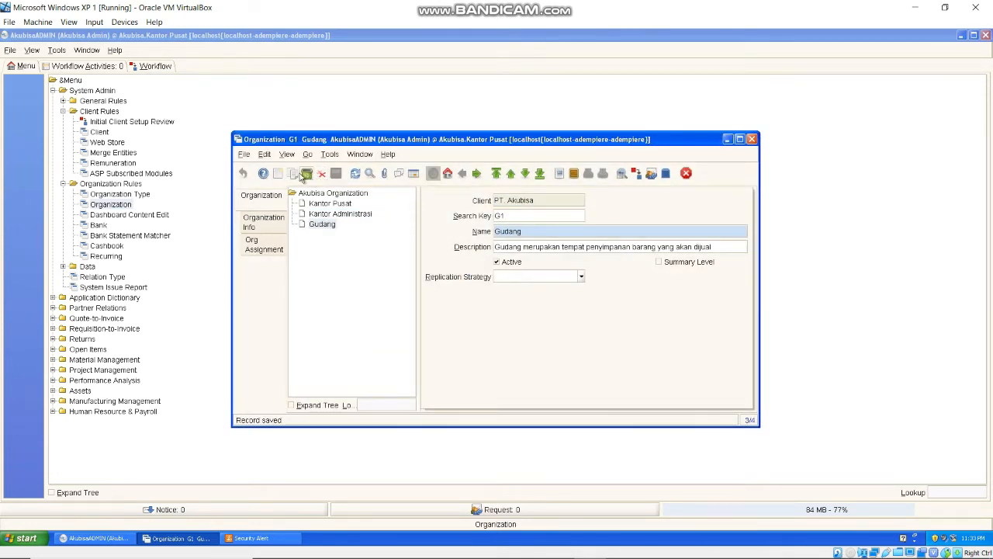
{"action": "left_click", "coordinate": [278, 174]}
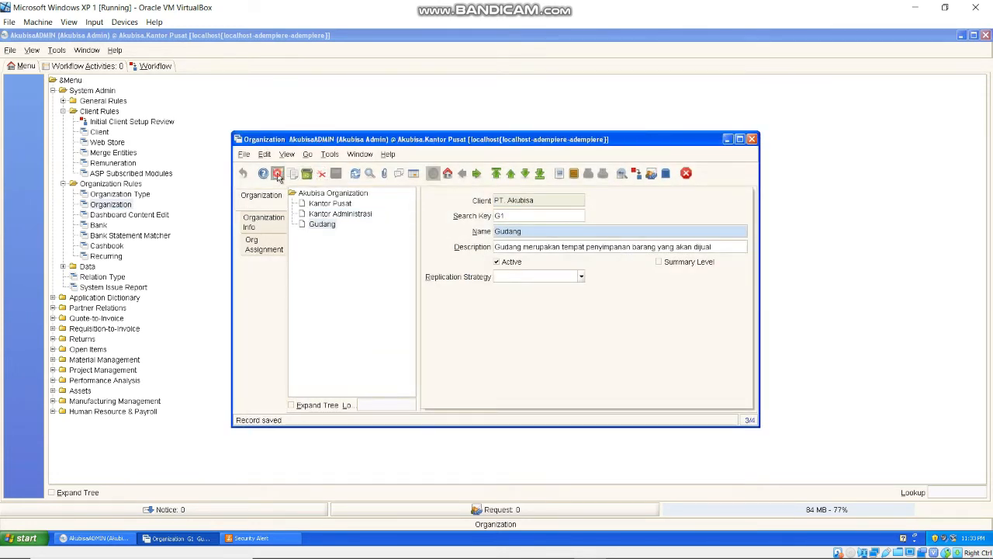
- Save organization Kantor Pemasaran, search key KP1, described as the office for marketing activities
{"action": "left_click", "coordinate": [512, 234]}
{"action": "type", "text": "Kantor Pemasaran"}
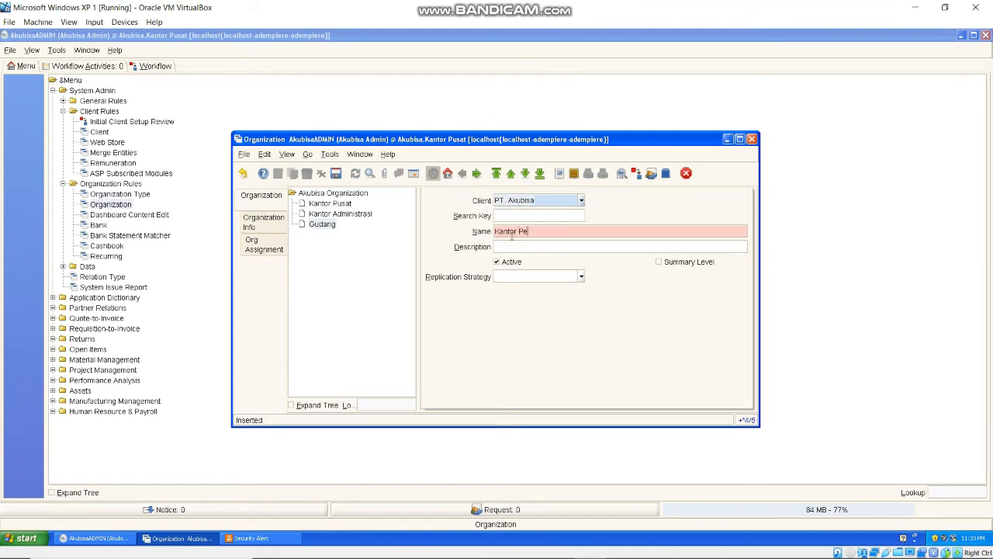
{"action": "key", "text": "Tab"}
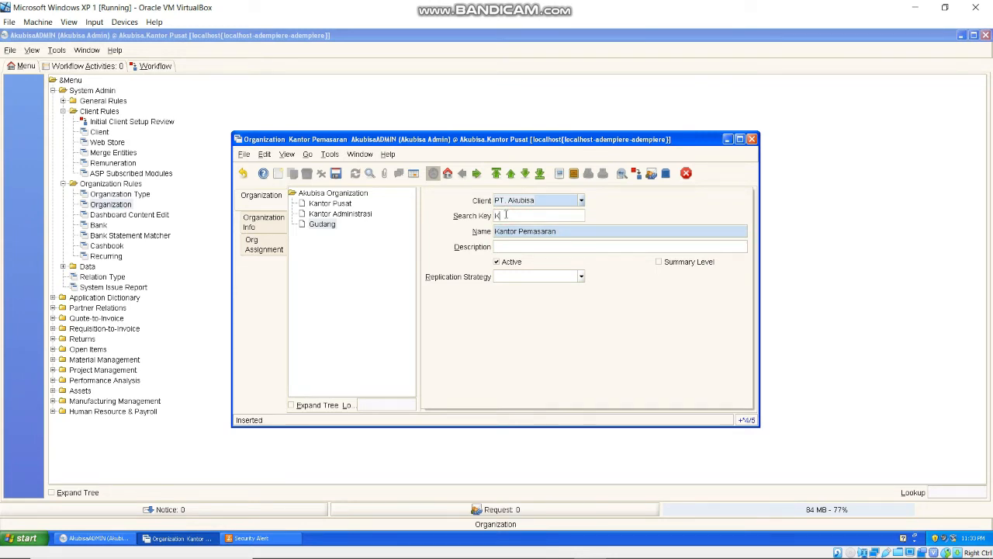
{"action": "type", "text": "P1"}
{"action": "left_click", "coordinate": [536, 249]}
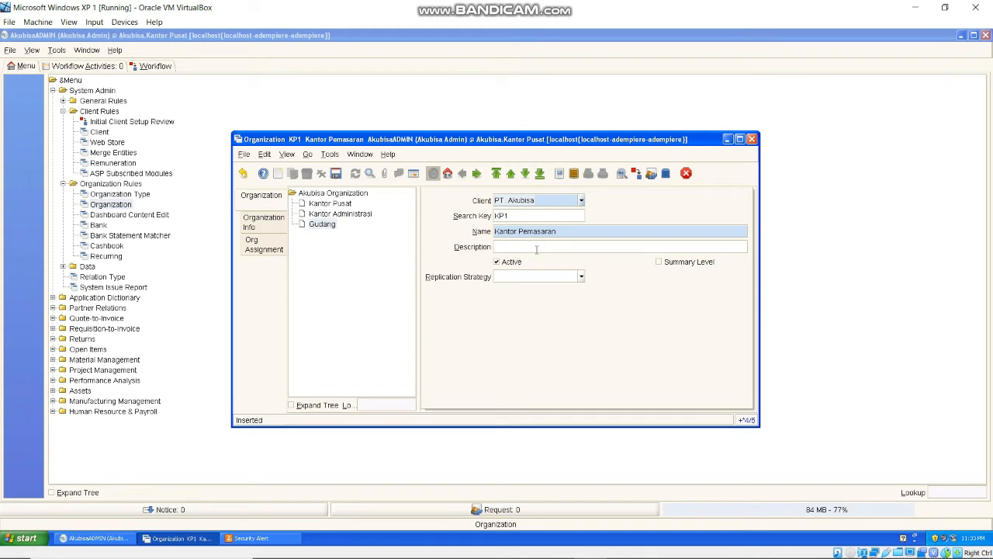
{"action": "type", "text": "Kantor yang berfungsi untuk melakukan berbagai"}
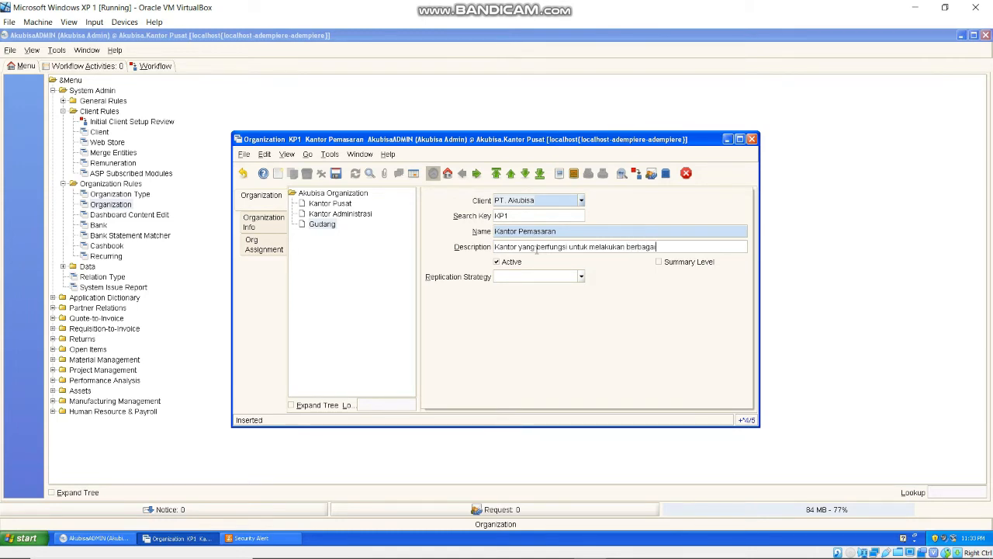
{"action": "type", "text": " macam kegiatan pemasaran"}
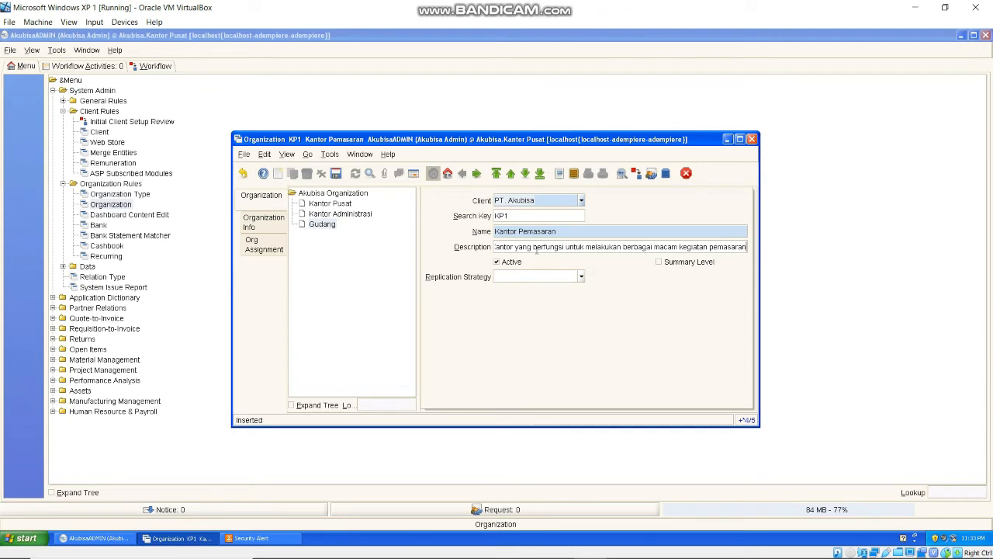
{"action": "left_click", "coordinate": [336, 173]}
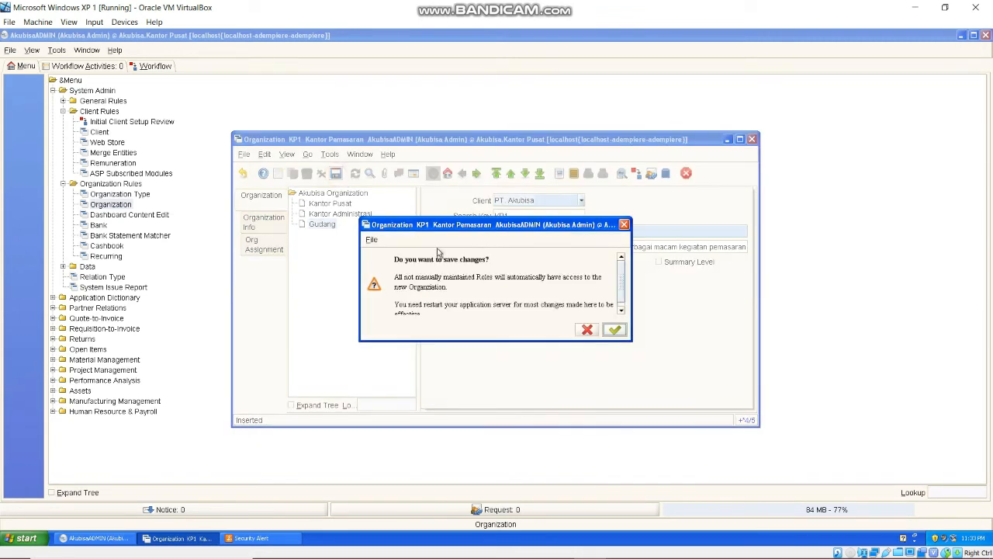
{"action": "left_click", "coordinate": [615, 329]}
{"action": "left_click", "coordinate": [429, 299]}
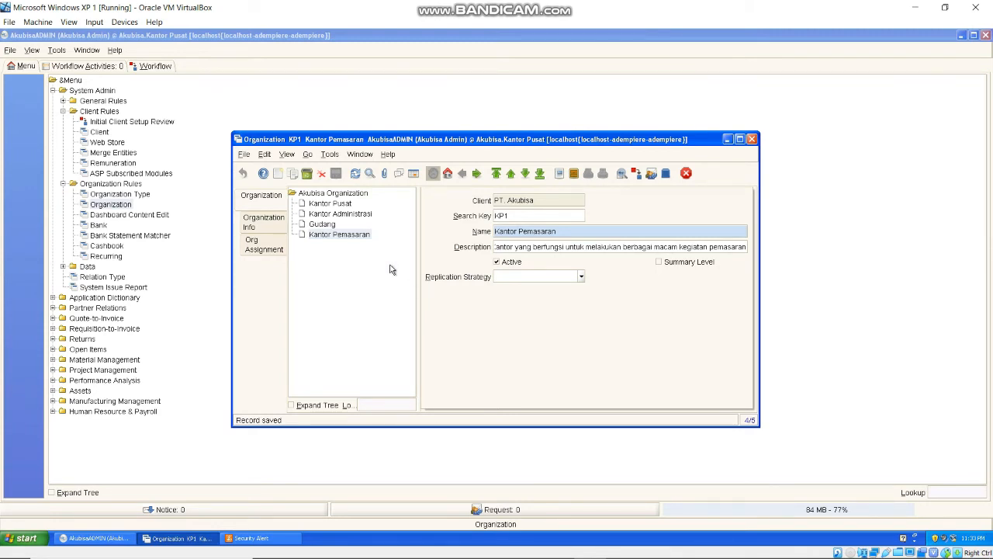
- Open Kantor Pemasaran's Organization Info in an enlarged window and start a new address
{"action": "left_click", "coordinate": [345, 269]}
{"action": "left_click", "coordinate": [264, 223]}
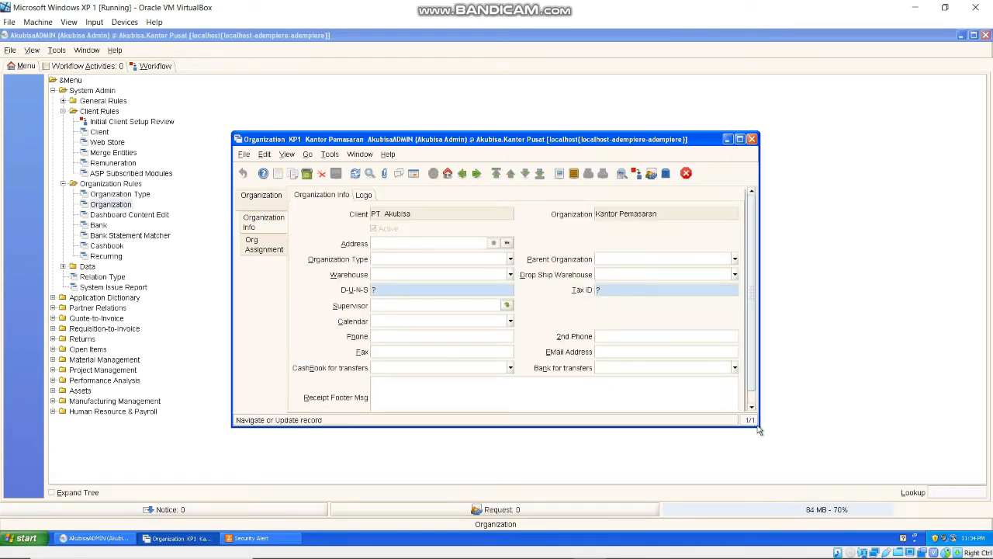
{"action": "left_click_drag", "start_coordinate": [759, 425], "coordinate": [846, 520]}
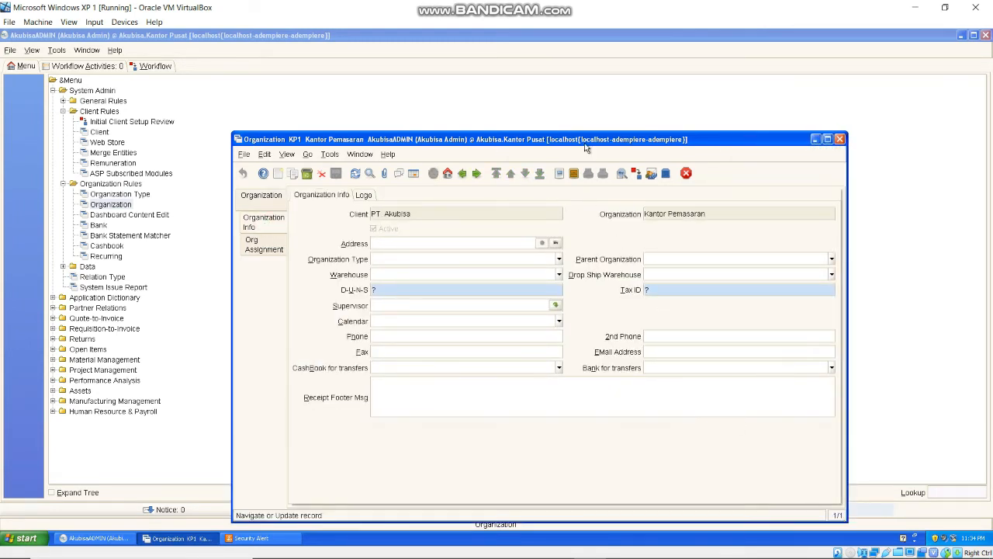
{"action": "left_click_drag", "start_coordinate": [584, 138], "coordinate": [526, 67]}
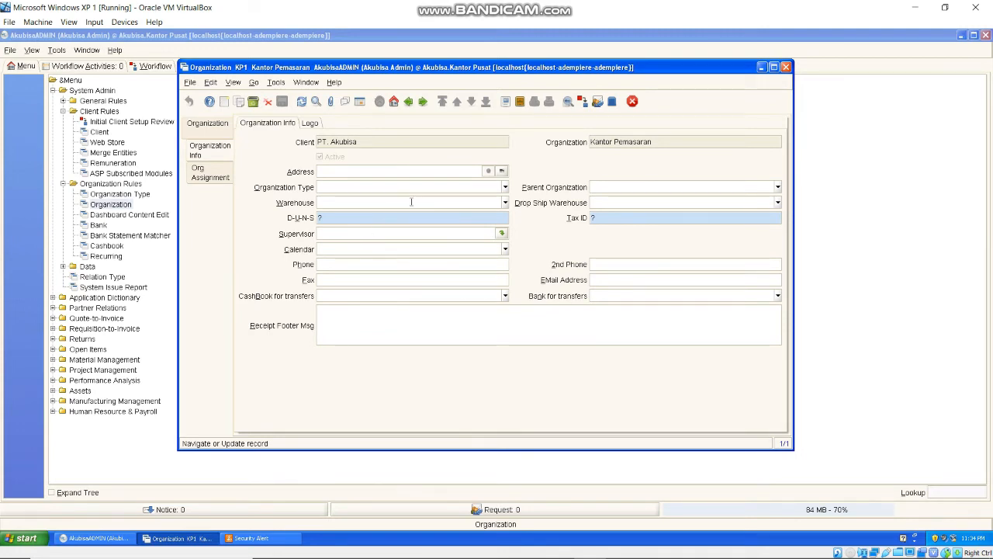
{"action": "left_click", "coordinate": [502, 172]}
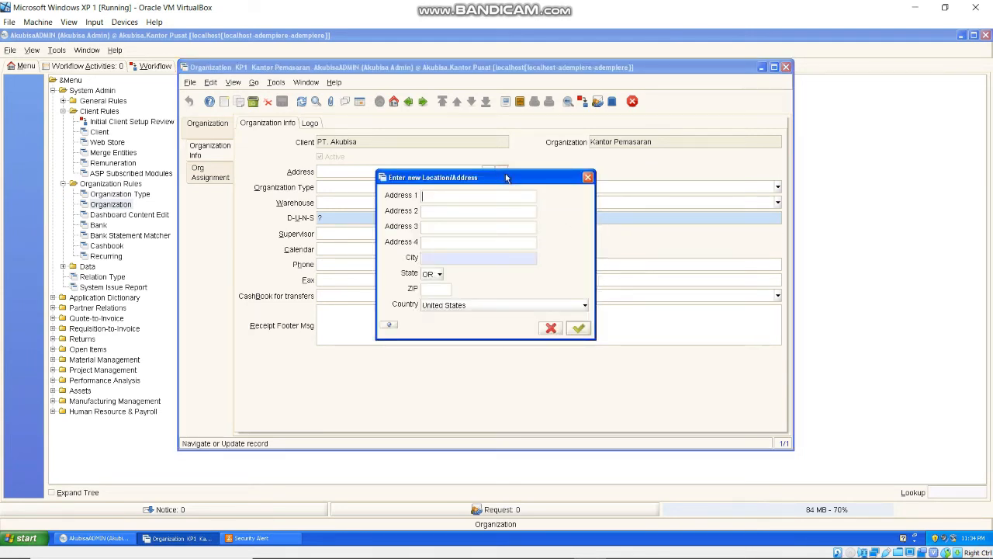
{"action": "left_click", "coordinate": [461, 262]}
{"action": "type", "text": "Salatiga"}
{"action": "left_click", "coordinate": [464, 306]}
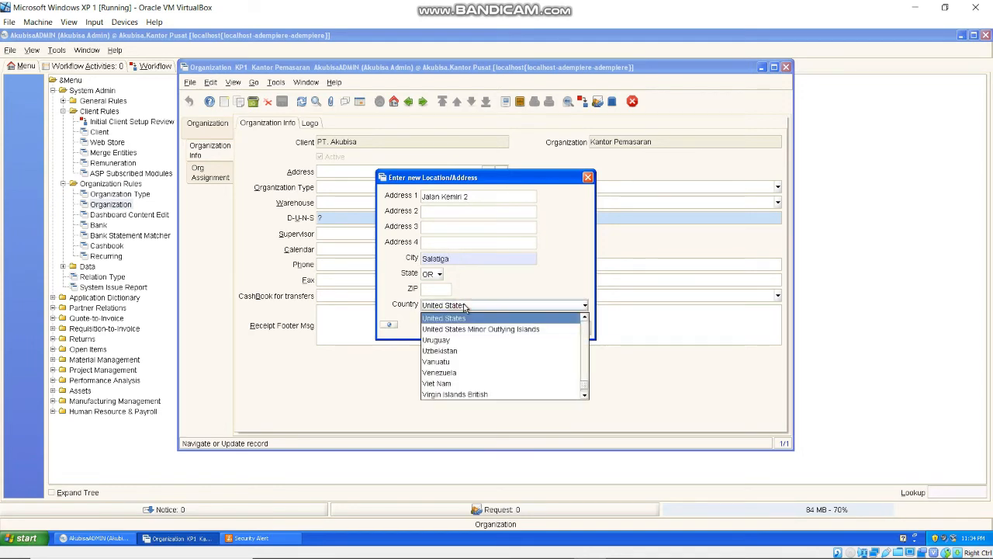
{"action": "key", "text": "i"}
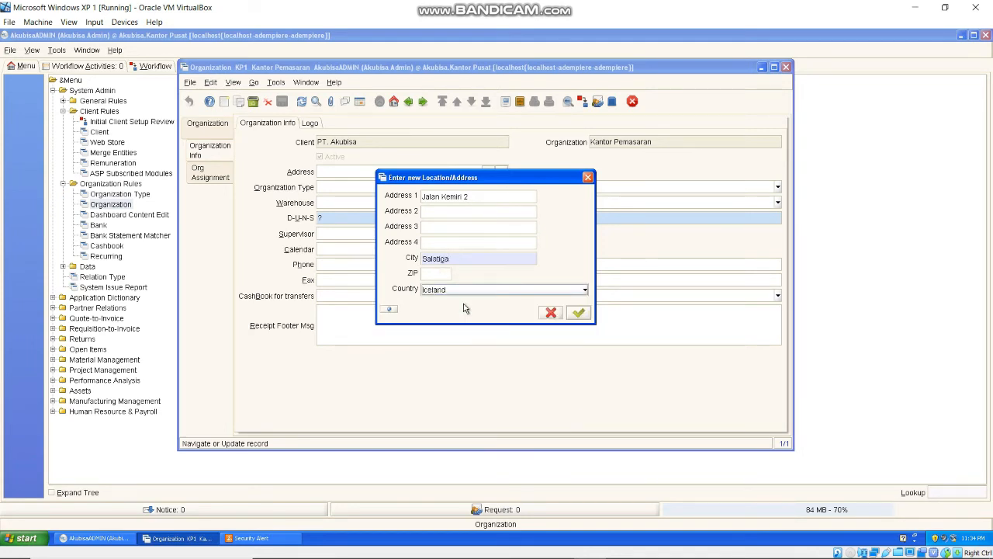
{"action": "left_click", "coordinate": [467, 292]}
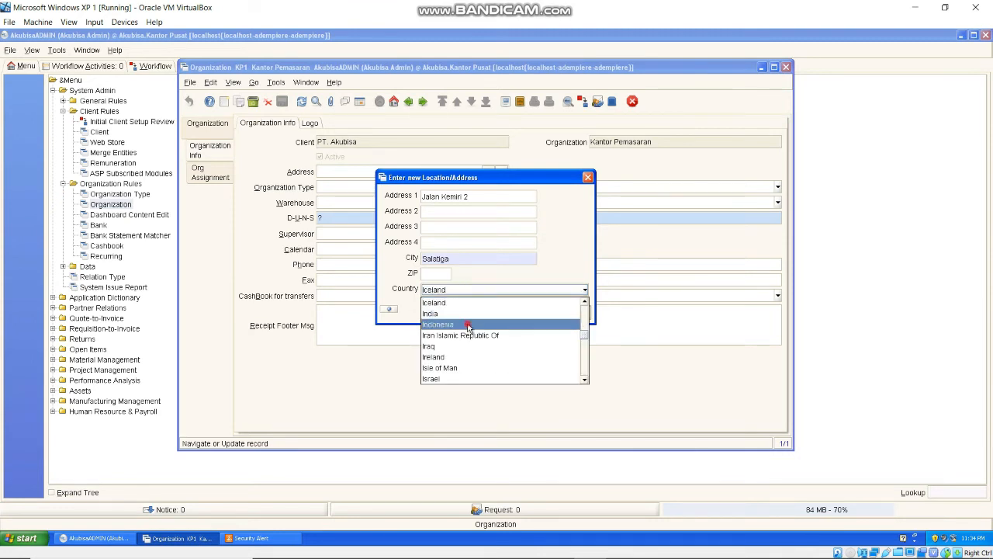
{"action": "left_click", "coordinate": [468, 325]}
{"action": "left_click", "coordinate": [578, 313]}
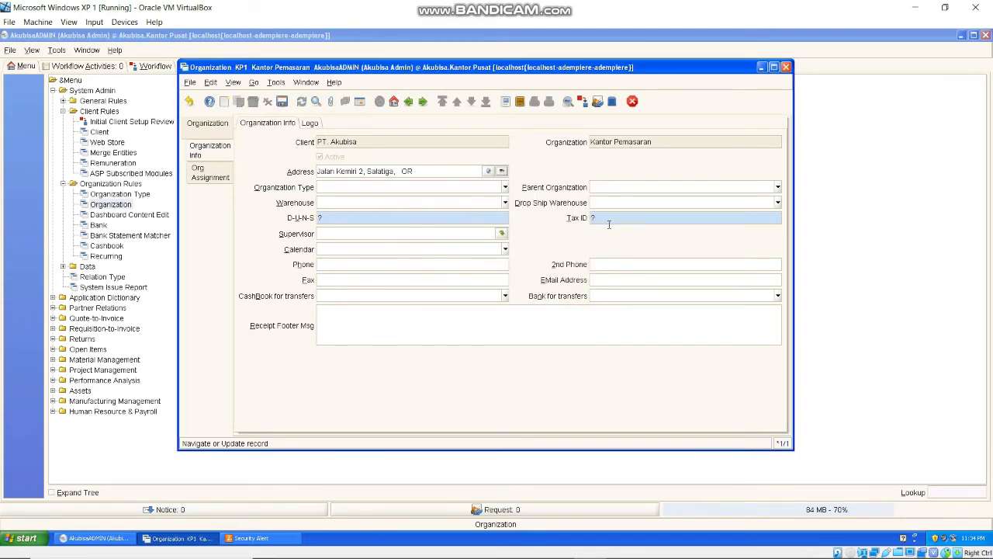
- Save the organization's e-mail address in Organization Info, then close the Organization window
{"action": "left_click", "coordinate": [614, 281]}
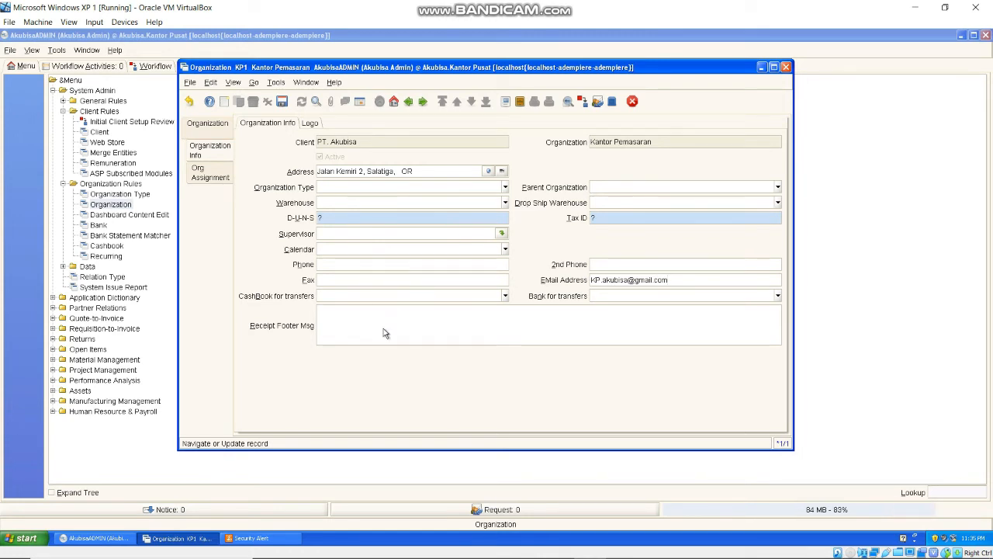
{"action": "left_click", "coordinate": [373, 200]}
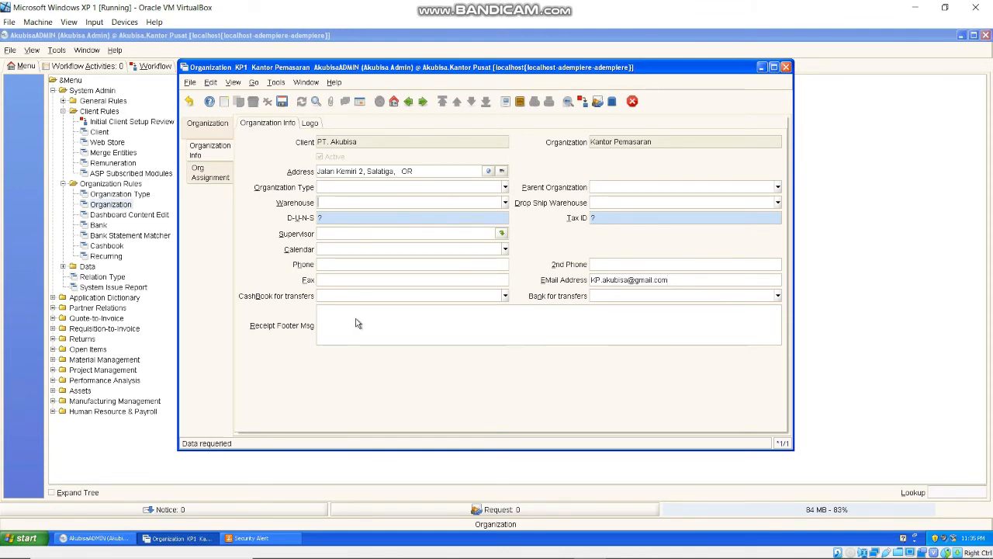
{"action": "left_click", "coordinate": [282, 101]}
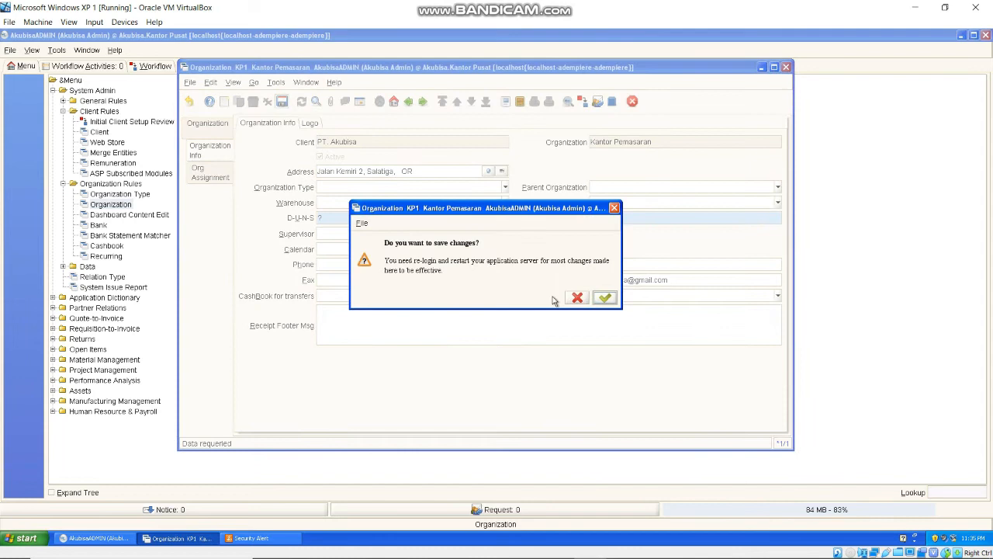
{"action": "left_click", "coordinate": [605, 298]}
{"action": "left_click", "coordinate": [218, 136]}
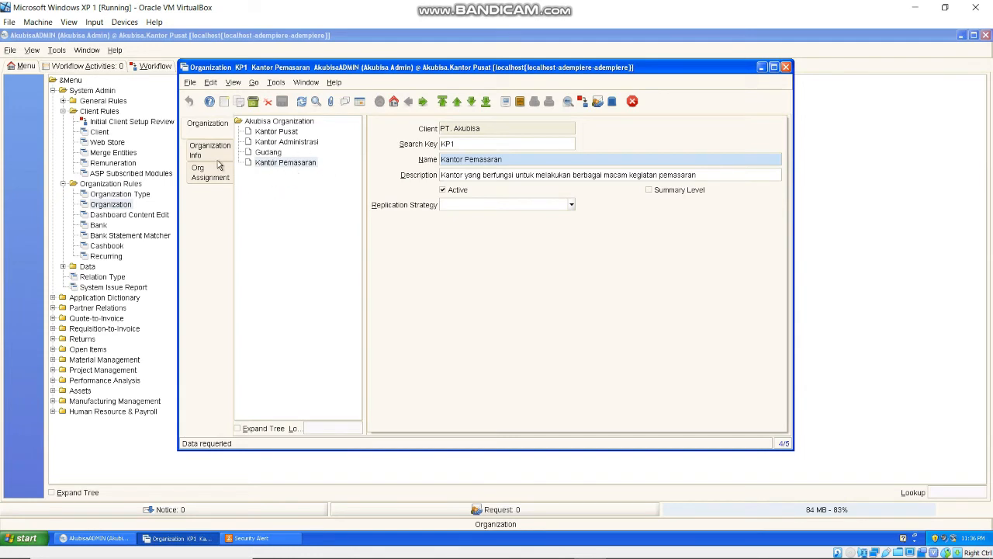
{"action": "left_click", "coordinate": [786, 67]}
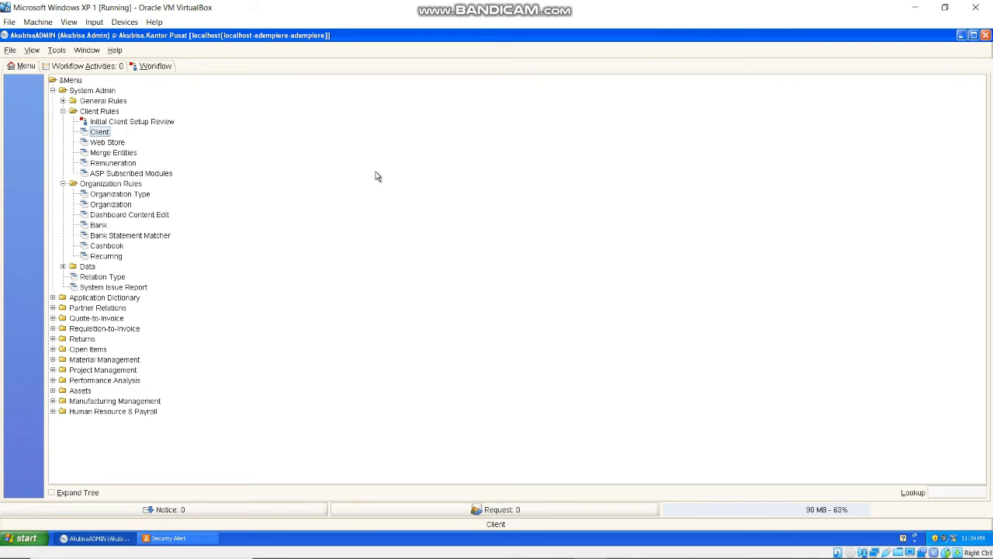
- Expand General Rules > Security in the menu and open the User window
{"action": "left_click", "coordinate": [63, 101]}
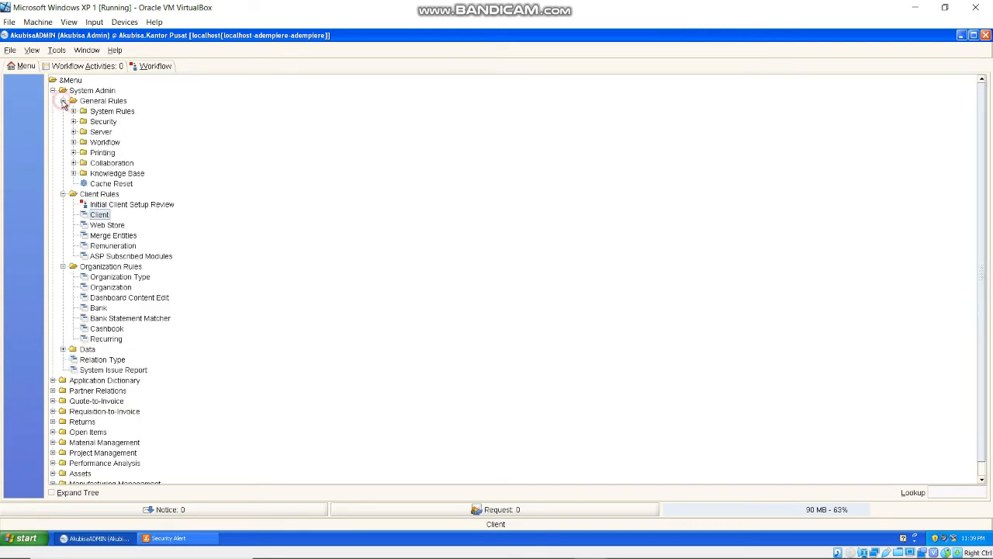
{"action": "left_click", "coordinate": [74, 121]}
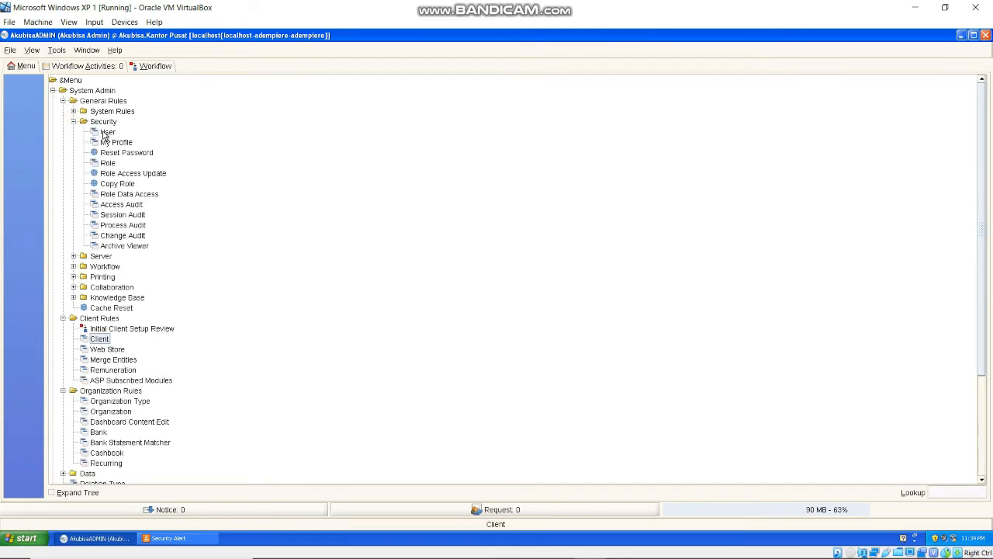
{"action": "left_click", "coordinate": [106, 132]}
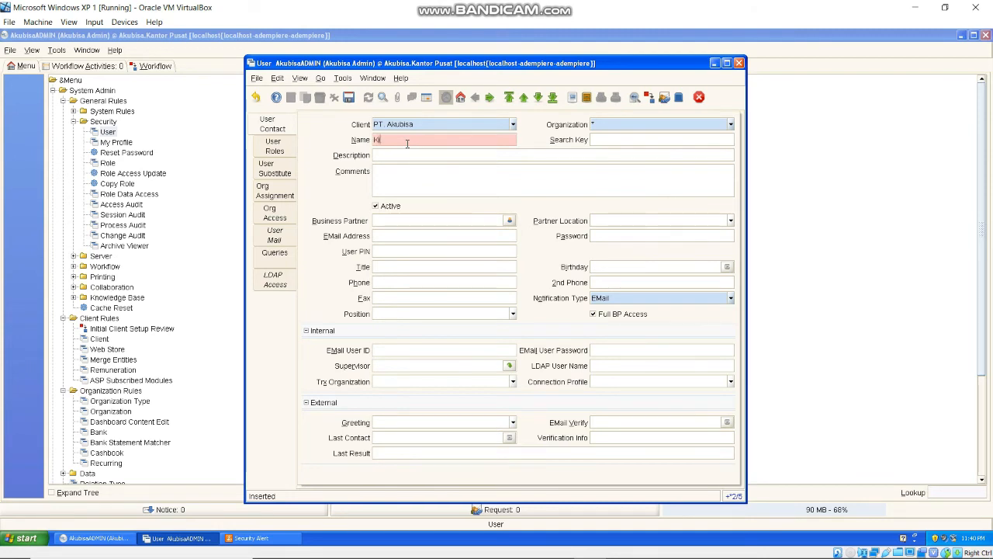
- Give the new user a password and organization Kantor Pusat, then save and view its roles
{"action": "left_click", "coordinate": [603, 235]}
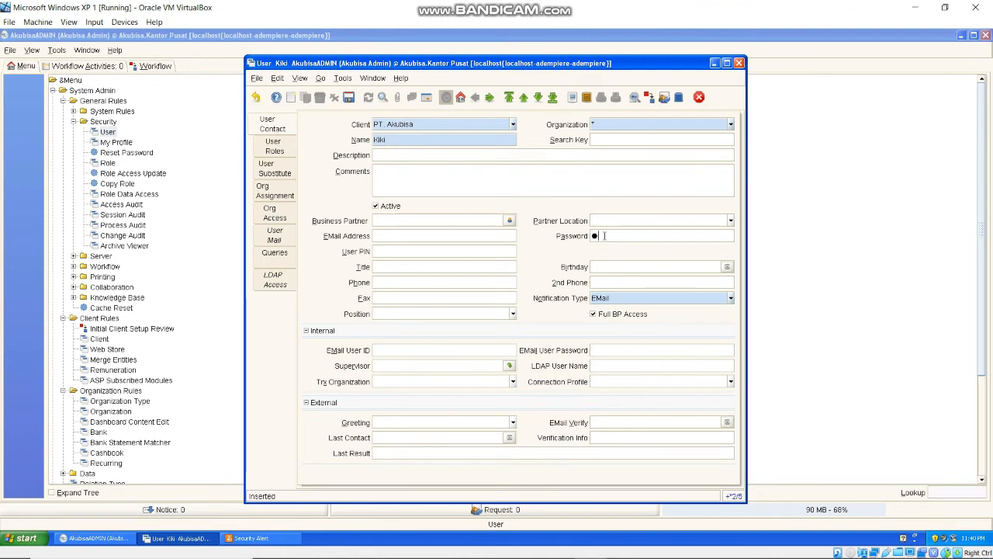
{"action": "type", "text": "●●●●●●●"}
{"action": "left_click", "coordinate": [387, 138]}
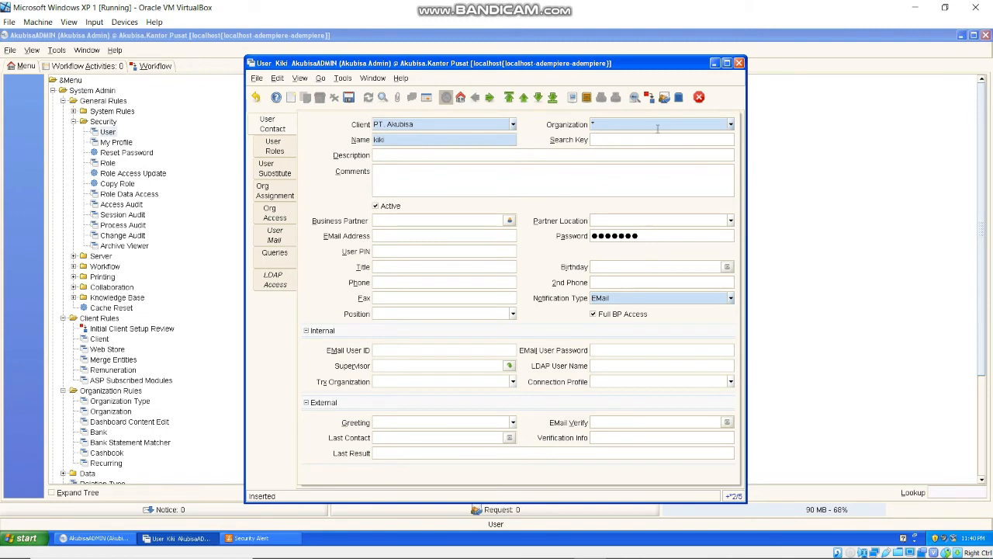
{"action": "left_click", "coordinate": [730, 125]}
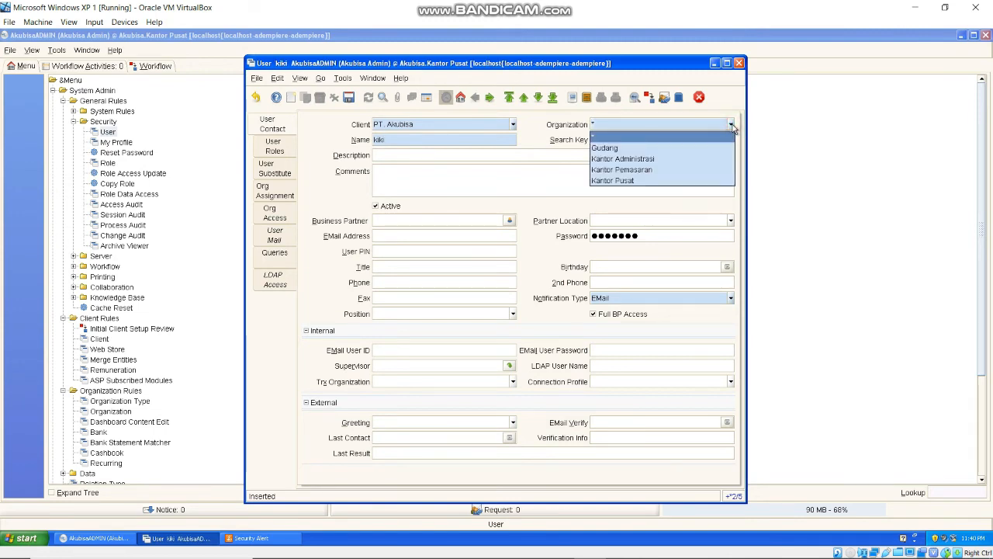
{"action": "left_click", "coordinate": [671, 180]}
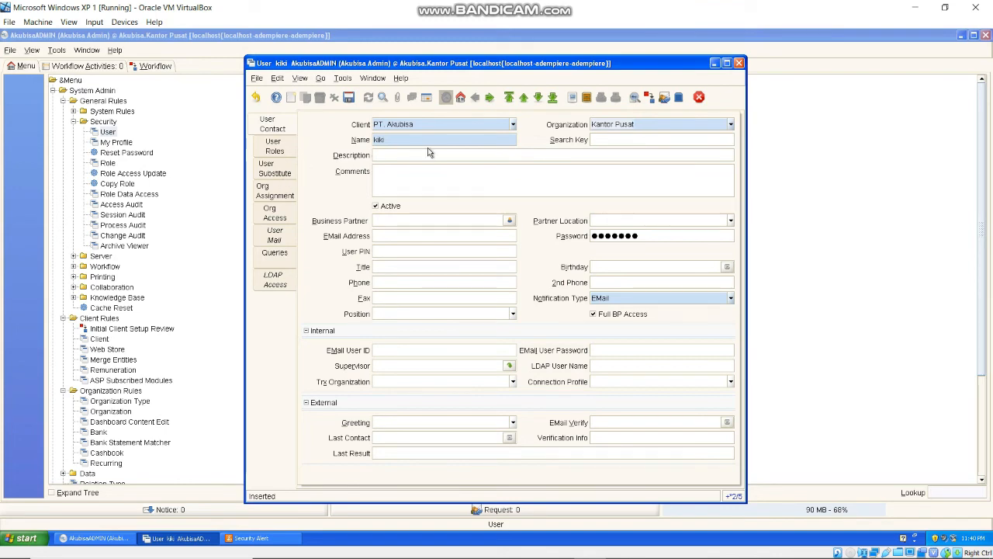
{"action": "left_click", "coordinate": [282, 151]}
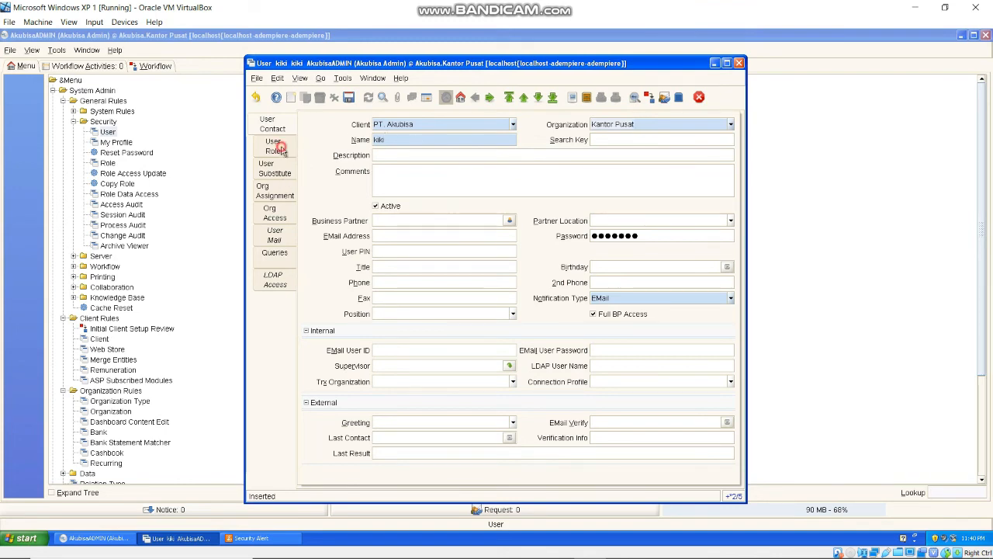
- Add the Akubisa Admin role to the new user and save it
{"action": "left_click", "coordinate": [291, 102]}
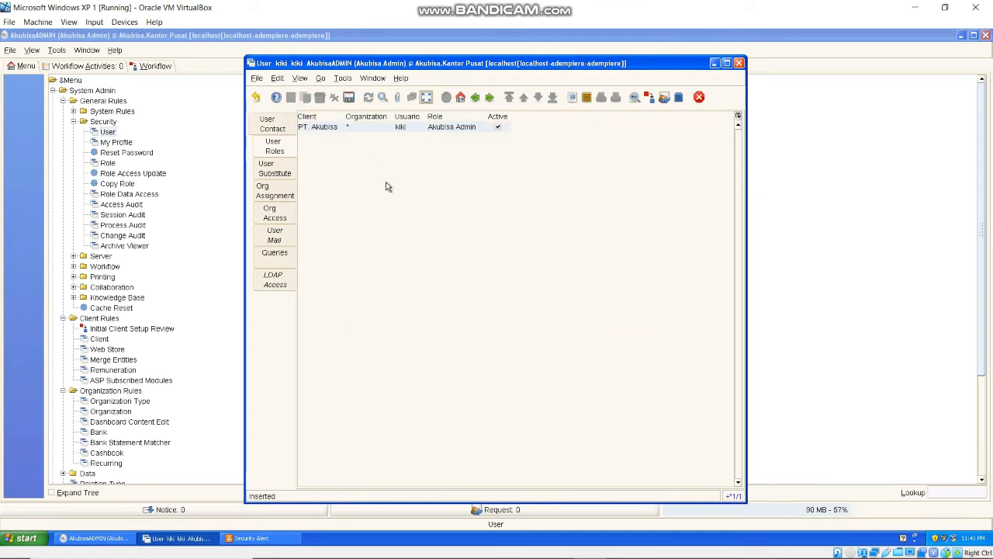
{"action": "left_click", "coordinate": [426, 100]}
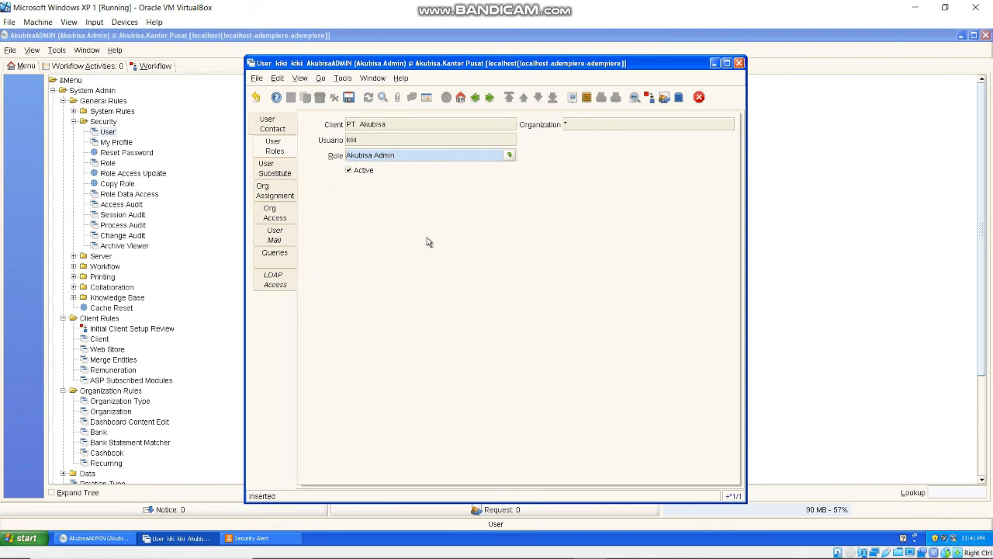
{"action": "left_click", "coordinate": [510, 157]}
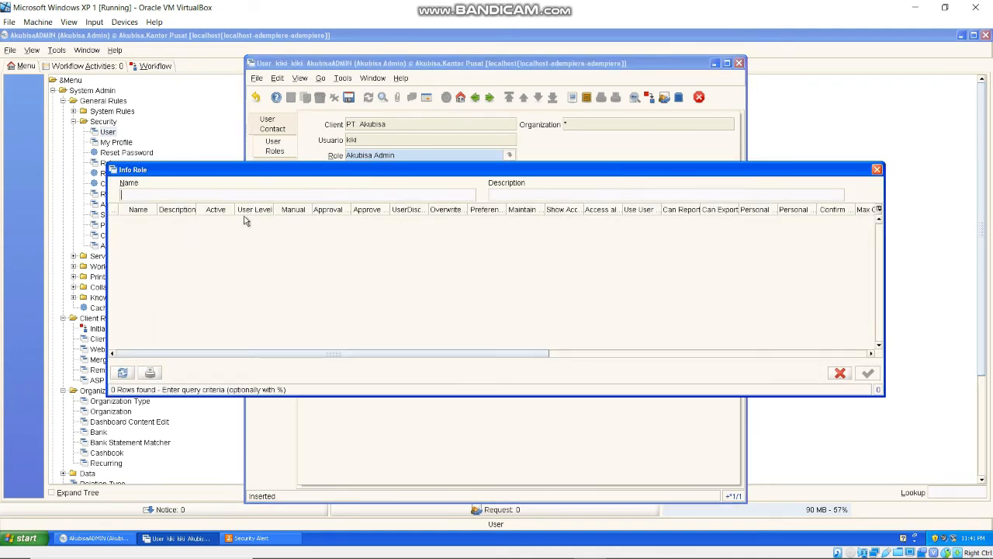
{"action": "left_click", "coordinate": [122, 374]}
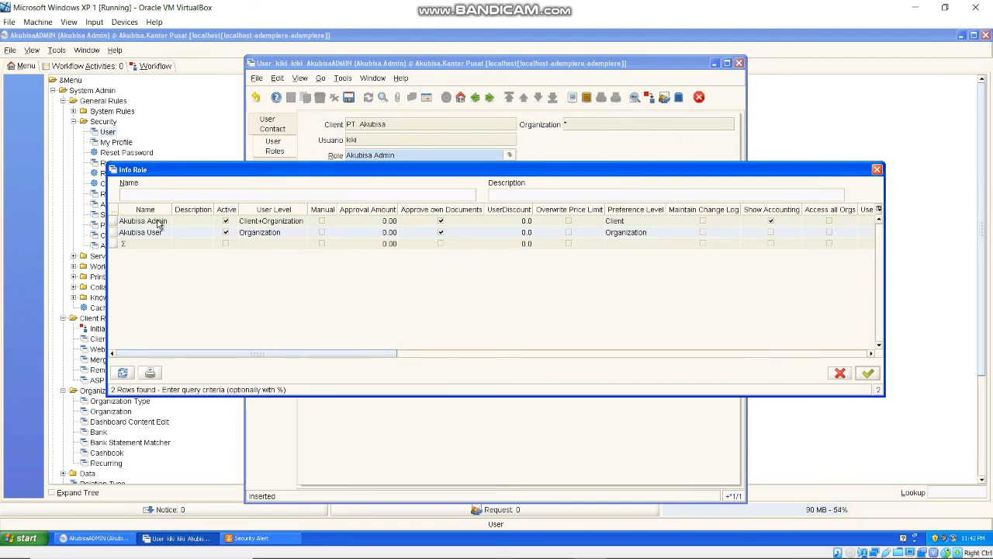
{"action": "left_click", "coordinate": [158, 222]}
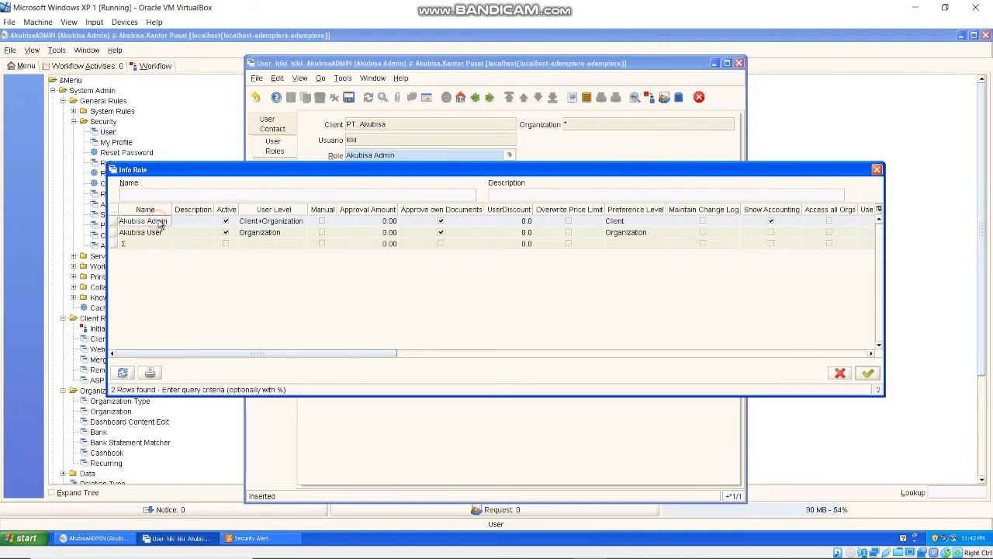
{"action": "left_click", "coordinate": [868, 374]}
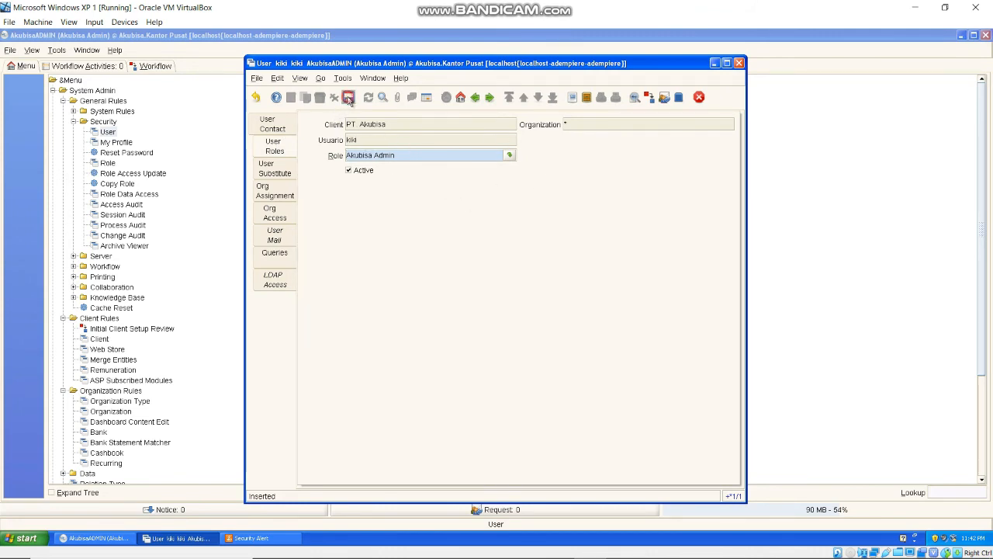
{"action": "left_click", "coordinate": [349, 98]}
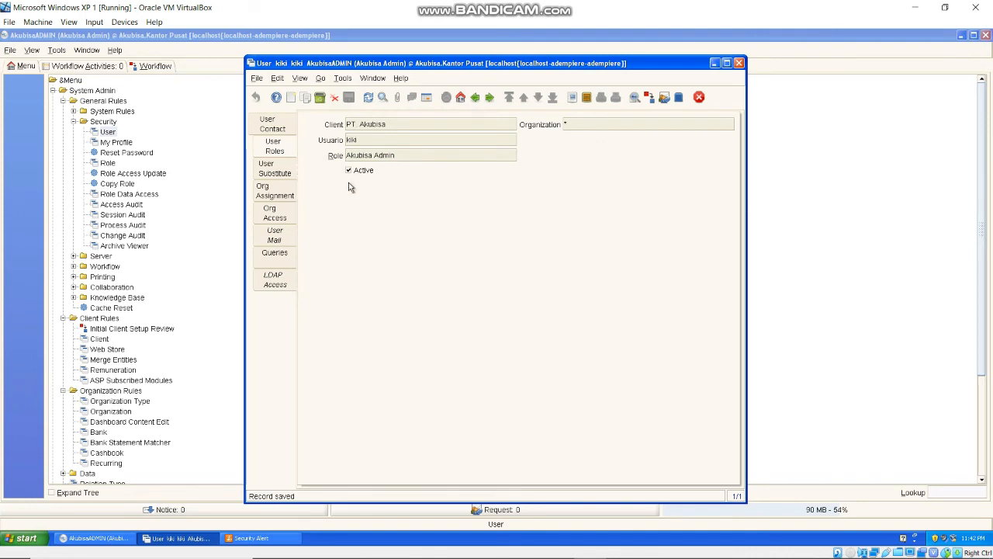
- Create a new active org assignment for the user with organization Kantor Pusat
{"action": "left_click", "coordinate": [277, 201]}
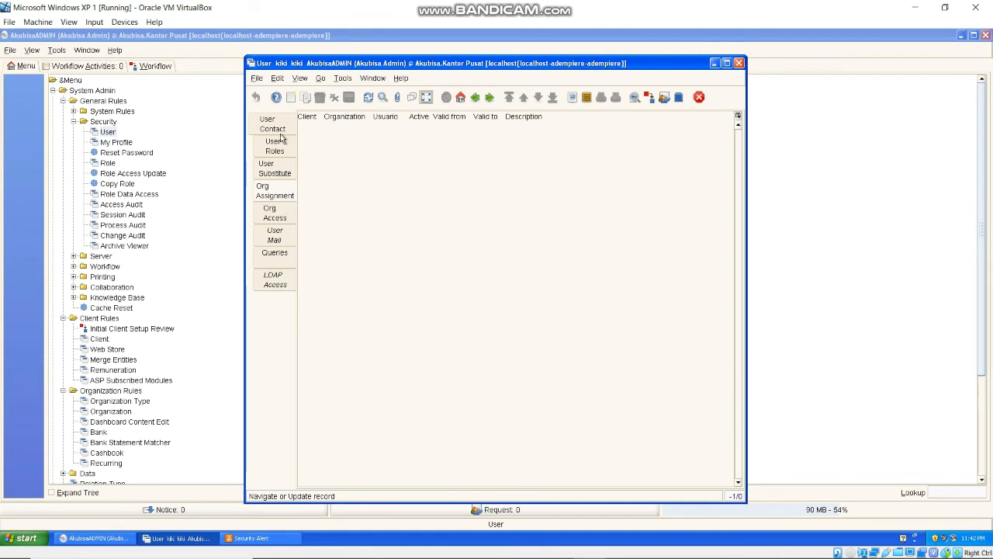
{"action": "left_click", "coordinate": [291, 98]}
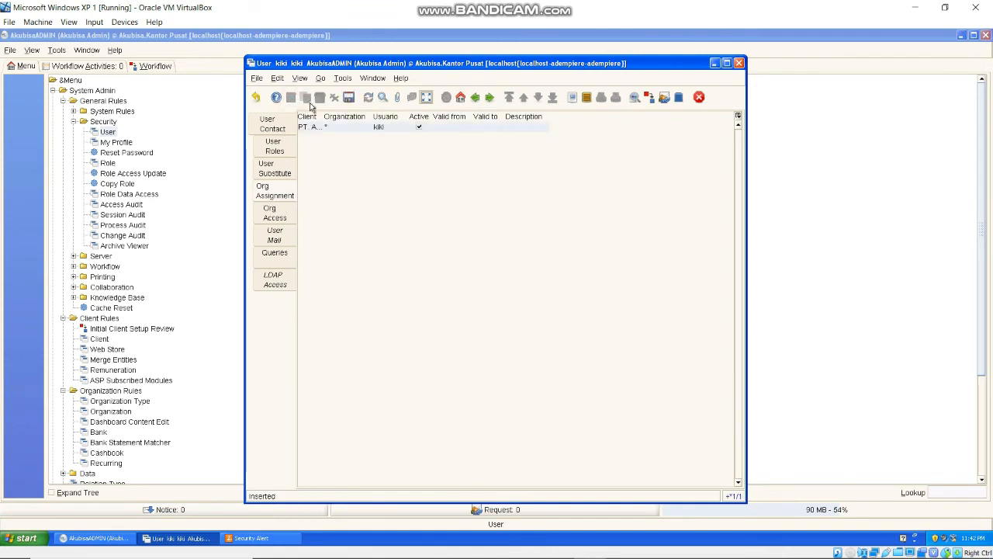
{"action": "left_click", "coordinate": [424, 97]}
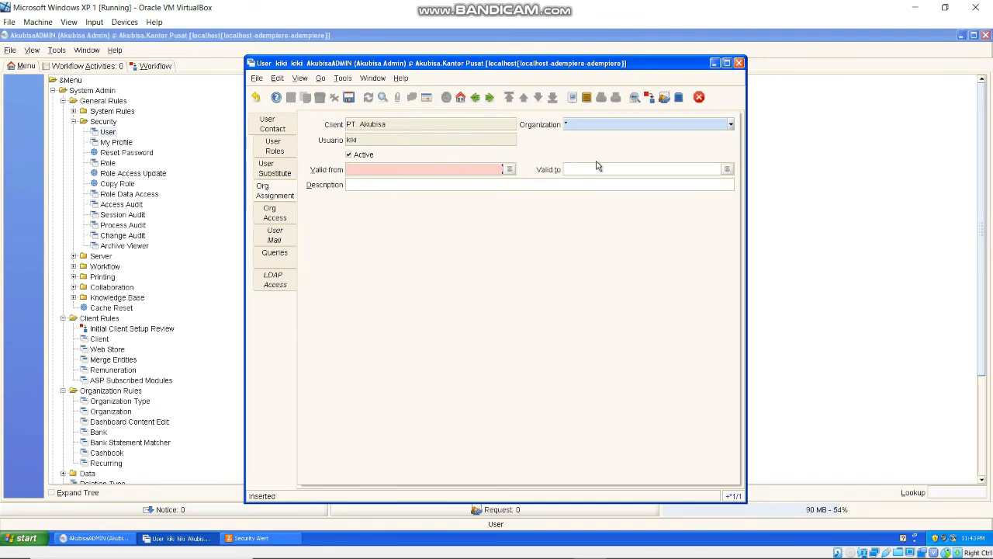
{"action": "left_click", "coordinate": [731, 126]}
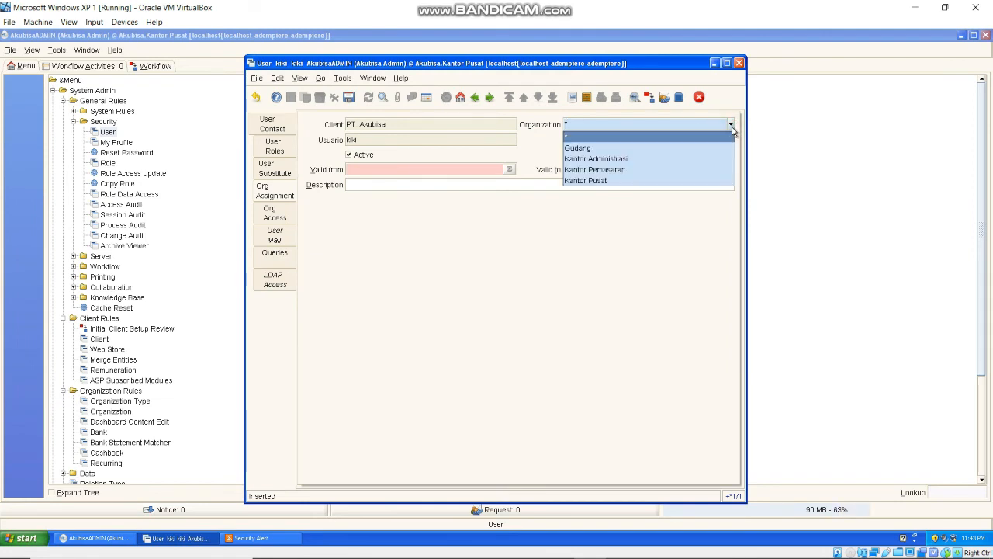
{"action": "left_click", "coordinate": [679, 180]}
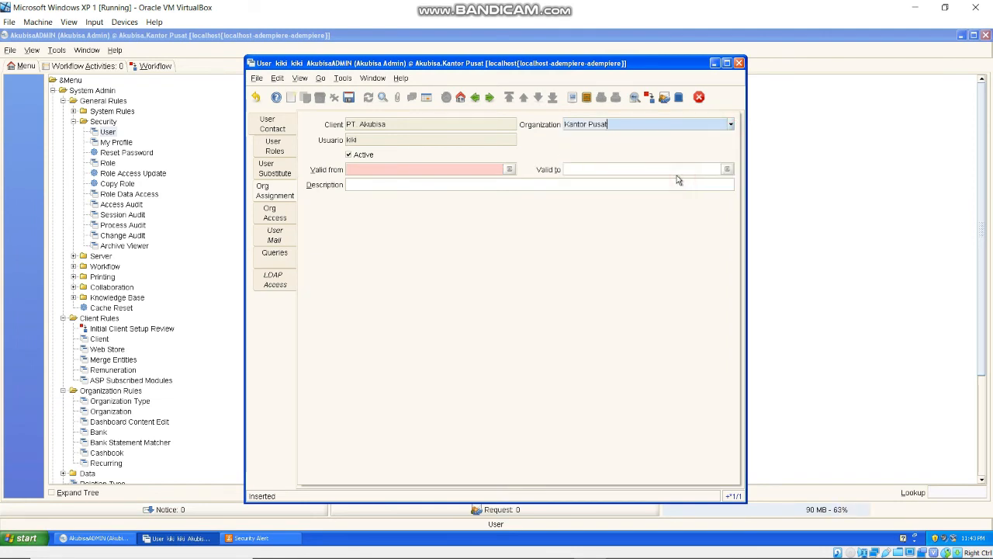
{"action": "left_click", "coordinate": [458, 153]}
{"action": "left_click", "coordinate": [458, 153]}
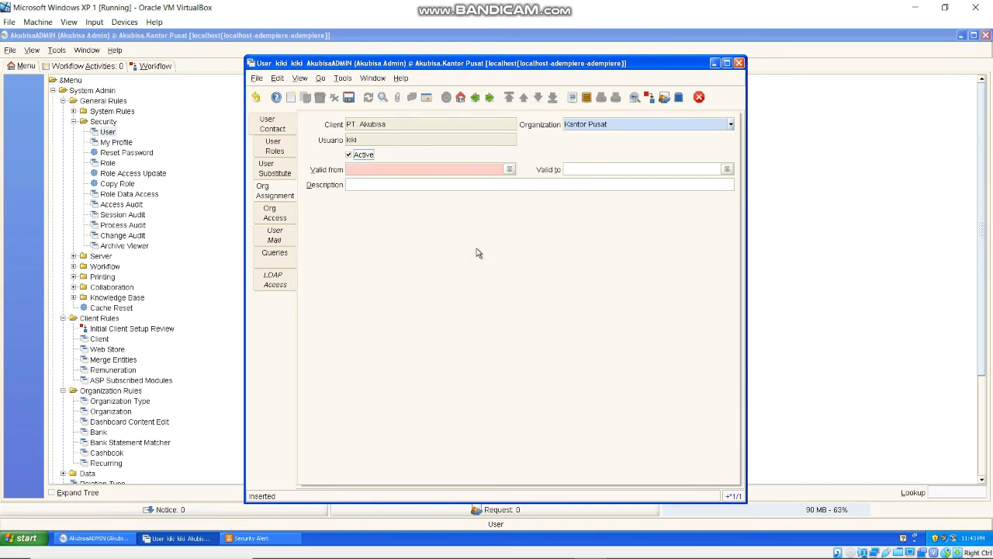
- Set validity 09/16/2020 to 09/16/2021, describe it as head of IT, and save
{"action": "left_click", "coordinate": [509, 169]}
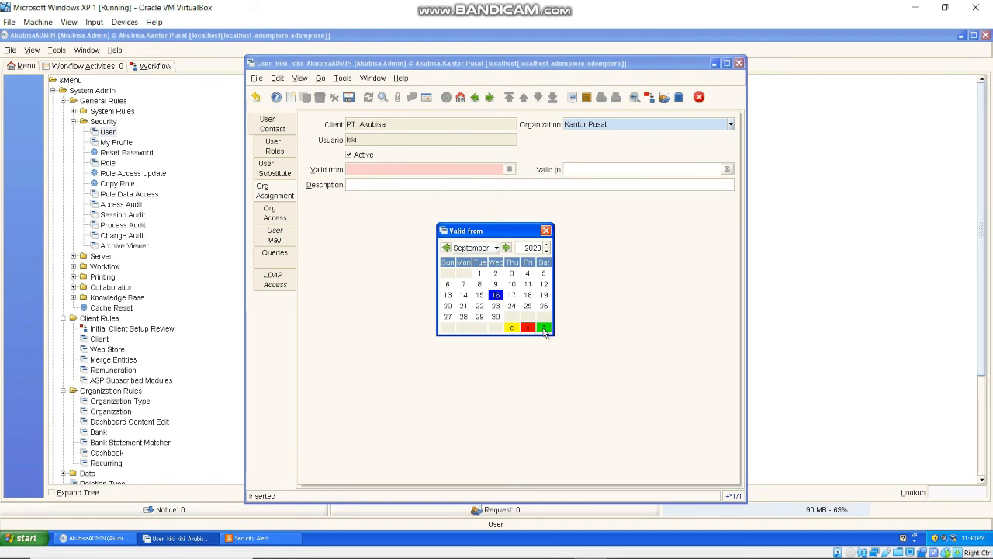
{"action": "double_click", "coordinate": [495, 295]}
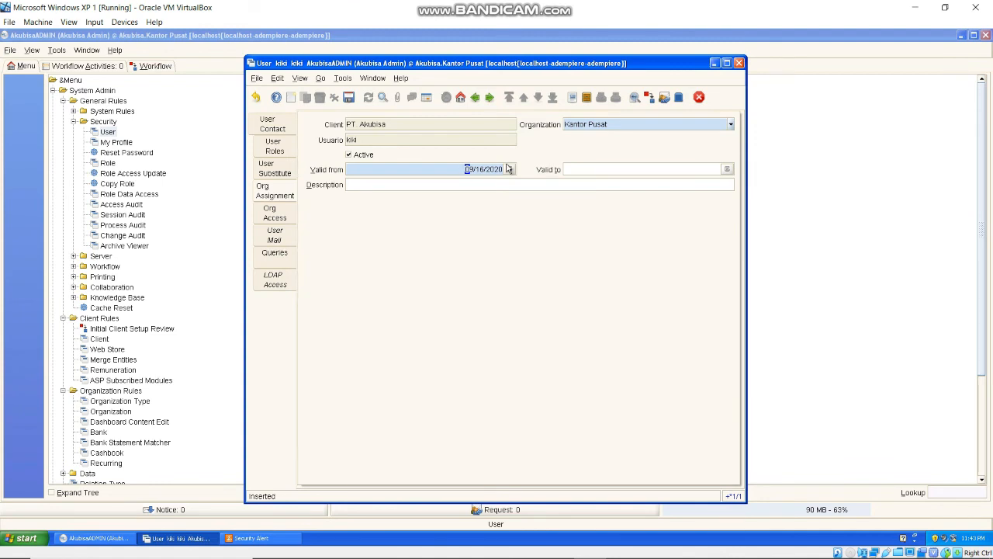
{"action": "left_click", "coordinate": [727, 169]}
{"action": "left_click", "coordinate": [546, 246]}
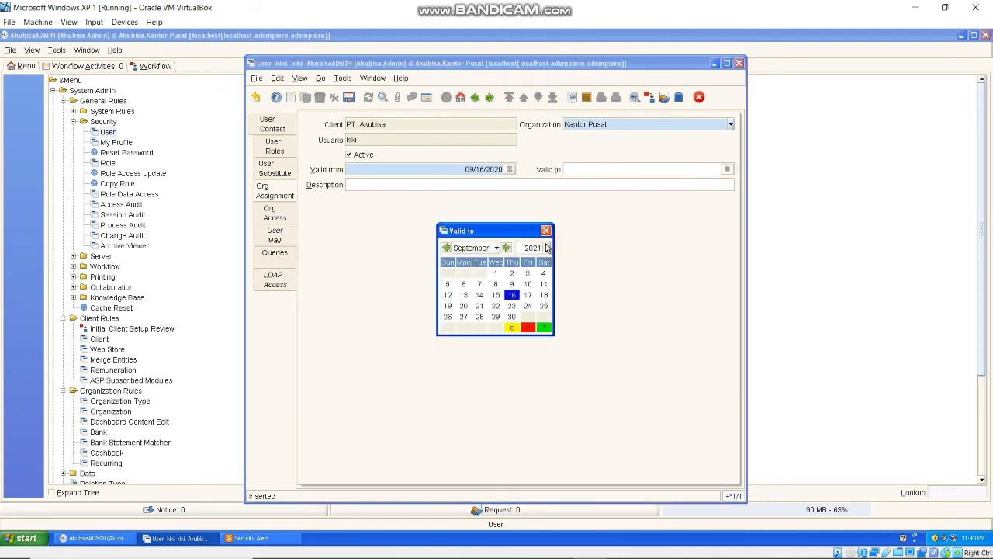
{"action": "double_click", "coordinate": [511, 296]}
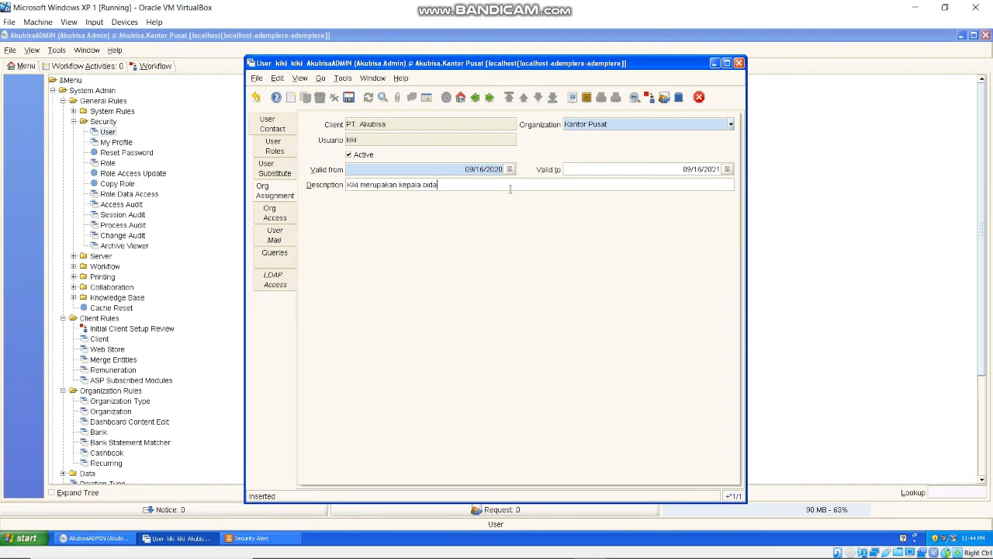
{"action": "type", "text": "ng IT di perusahaan"}
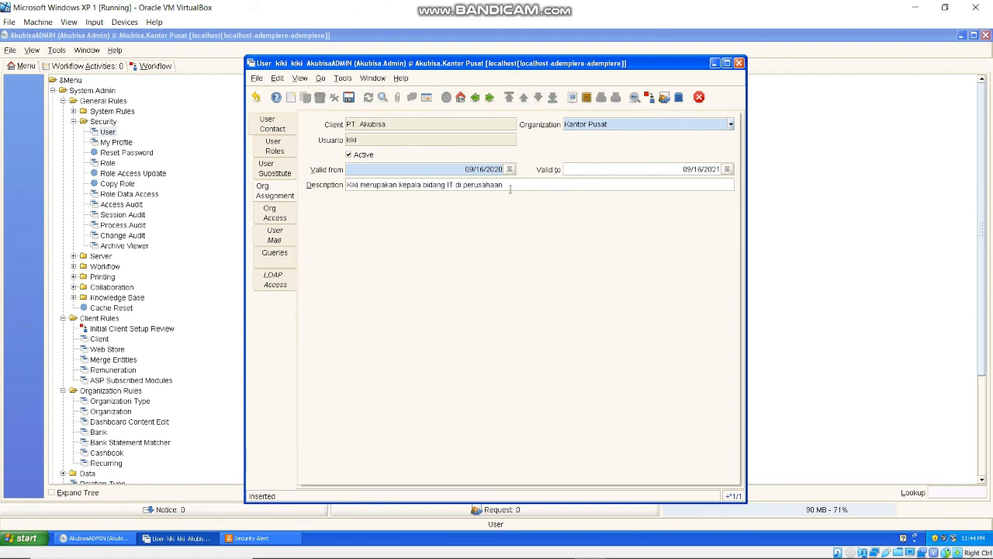
{"action": "left_click", "coordinate": [349, 99]}
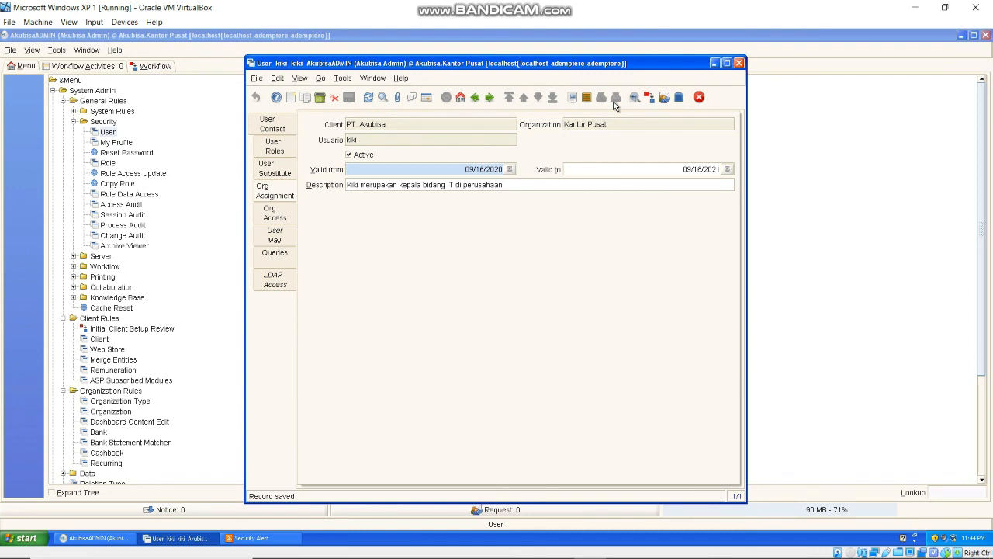
{"action": "left_click", "coordinate": [740, 63]}
- Log out of the admin session and log in as the new user with its password
{"action": "left_click", "coordinate": [10, 50]}
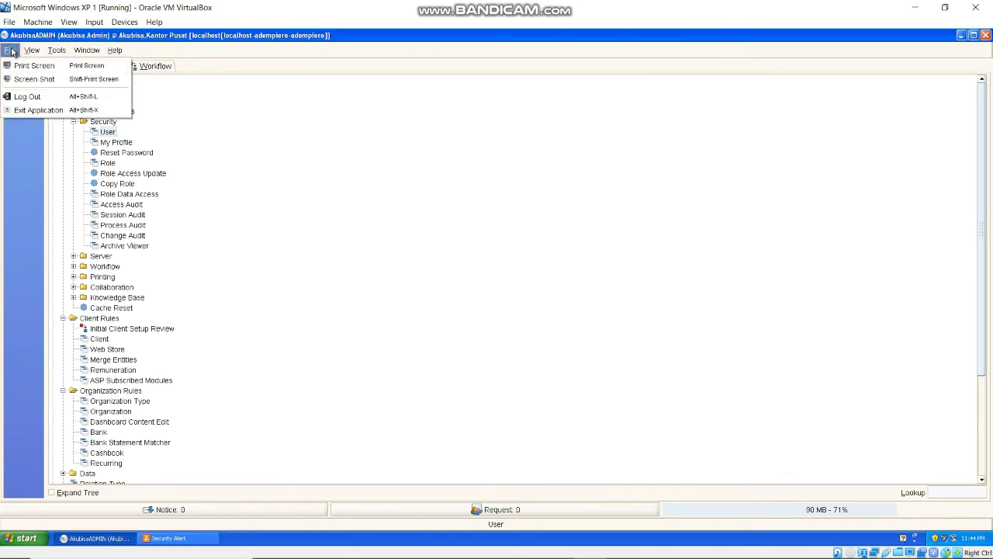
{"action": "left_click", "coordinate": [29, 96]}
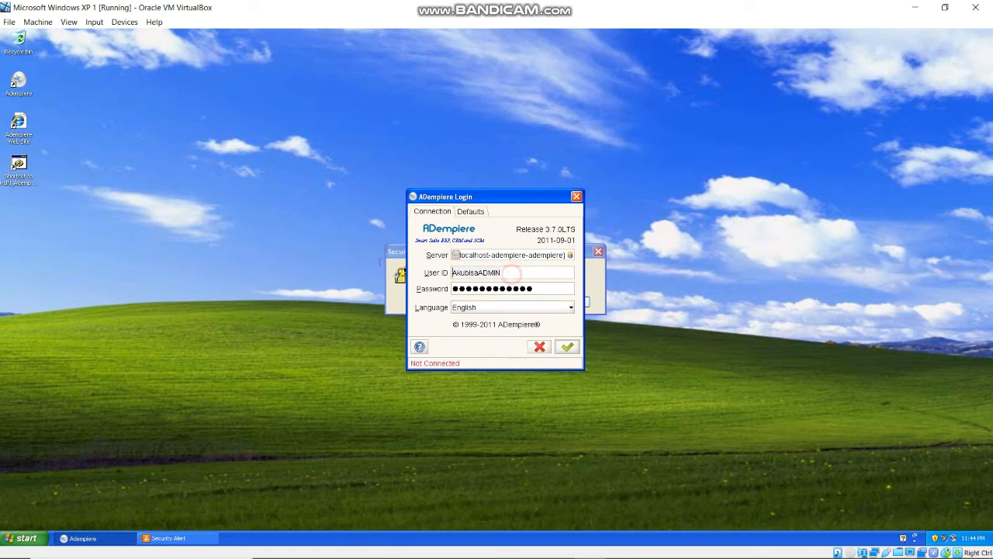
{"action": "key", "text": "ctrl+a"}
{"action": "type", "text": "klk"}
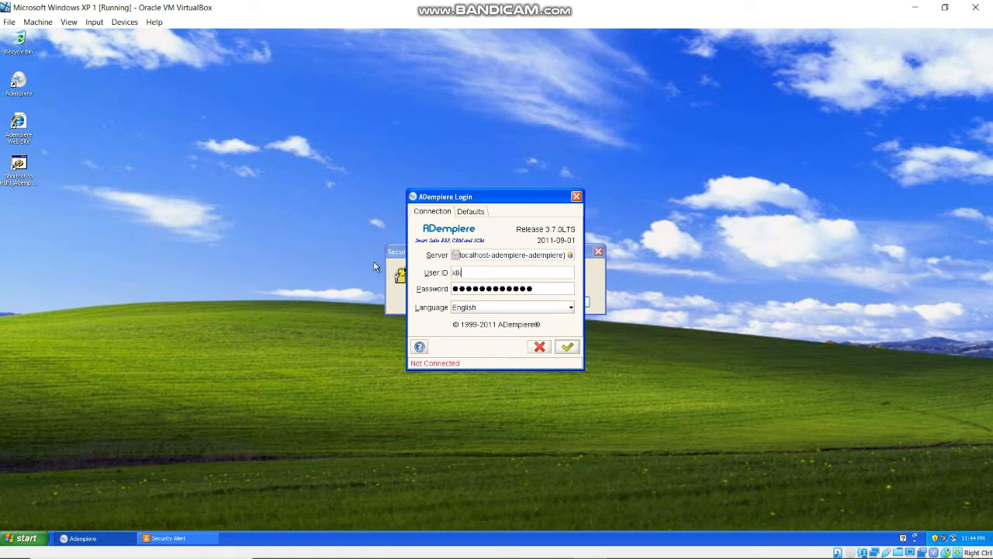
{"action": "key", "text": "Tab"}
{"action": "key", "text": "ctrl+a"}
{"action": "type", "text": "●●●●●●●"}
{"action": "key", "text": "Return"}
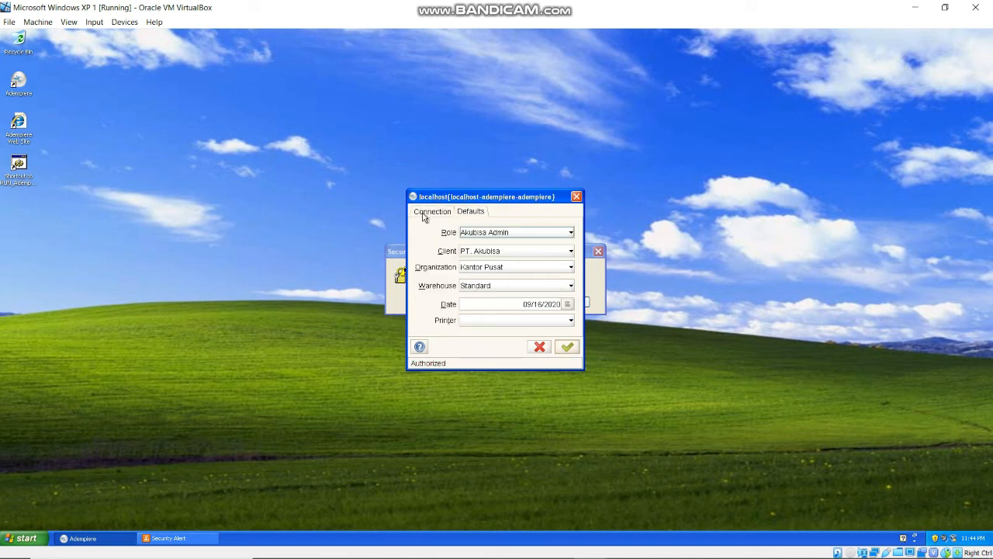
- Confirm the login as kiki with role Akubisa Admin and organization Kantor Pusat
{"action": "left_click", "coordinate": [517, 235]}
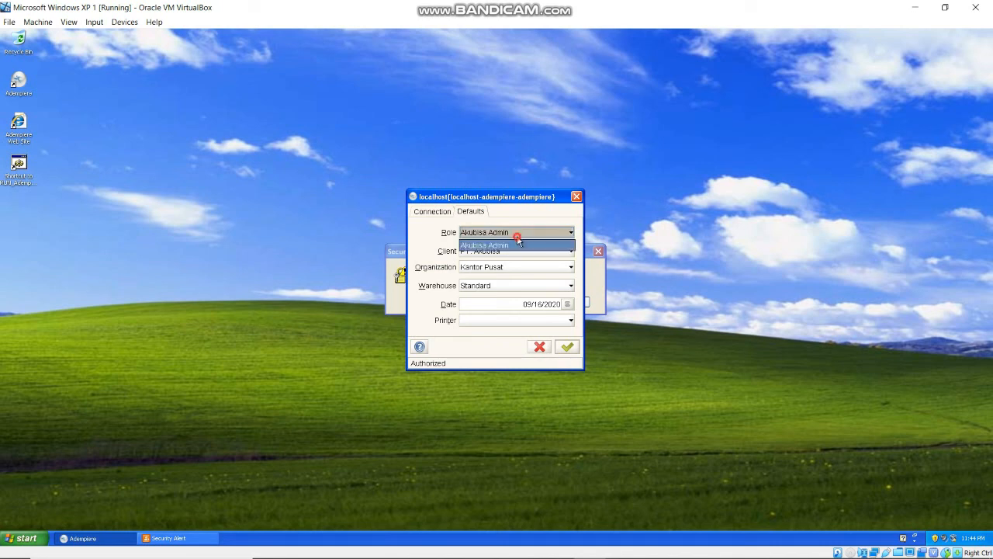
{"action": "left_click", "coordinate": [520, 241]}
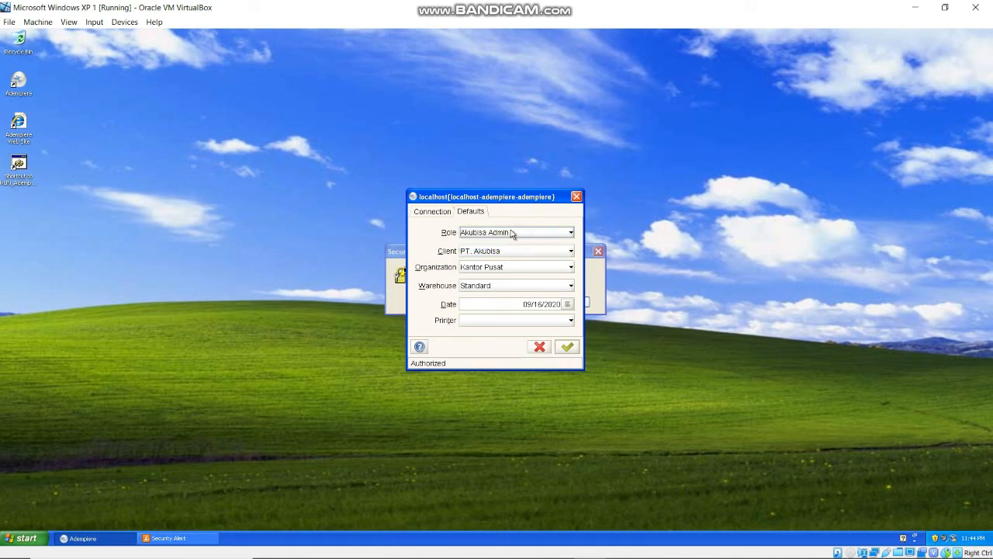
{"action": "left_click", "coordinate": [495, 269]}
{"action": "left_click", "coordinate": [499, 269]}
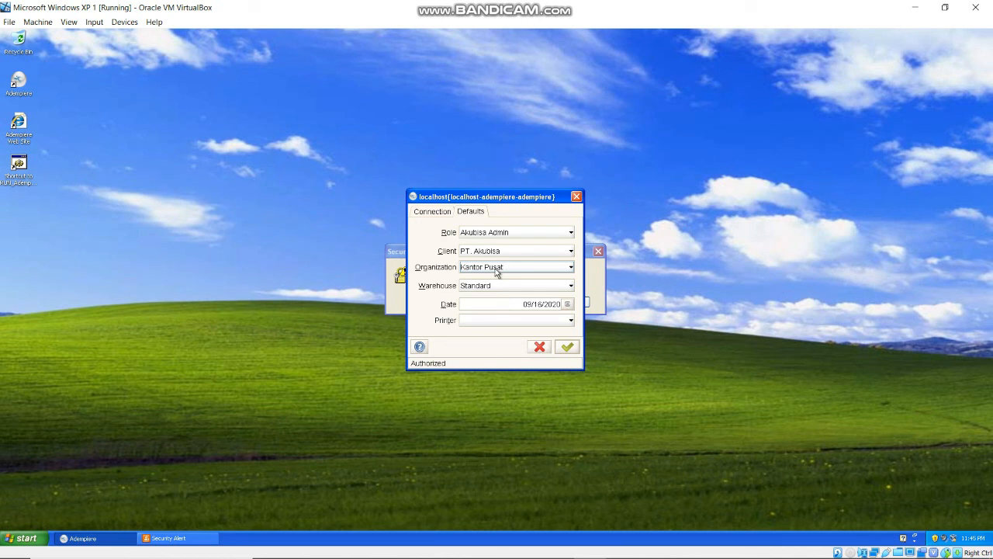
{"action": "left_click", "coordinate": [571, 268]}
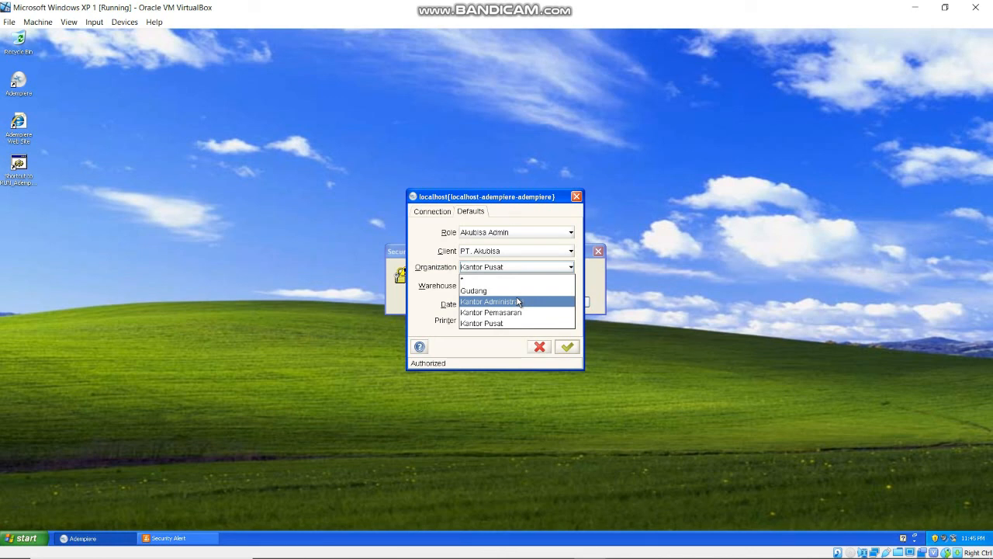
{"action": "left_click", "coordinate": [540, 347]}
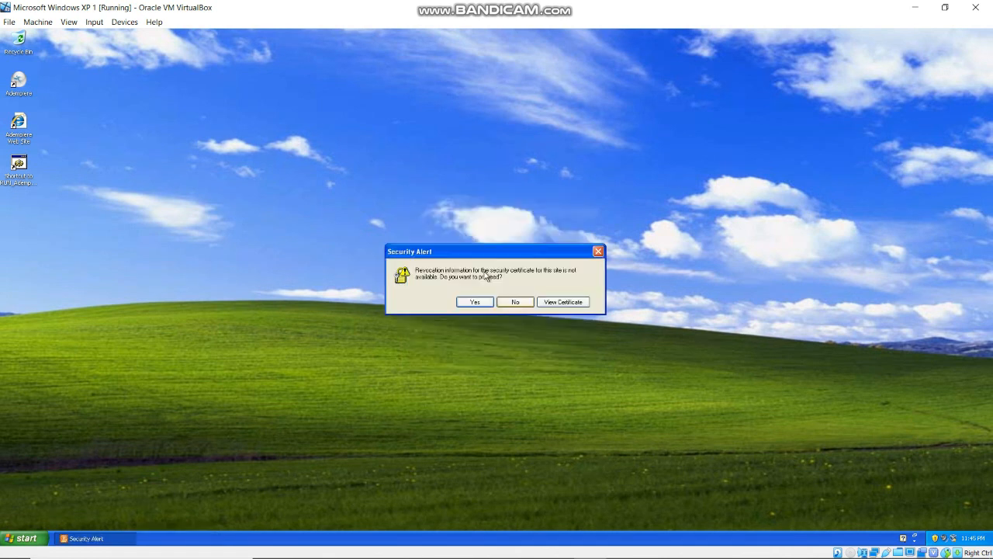